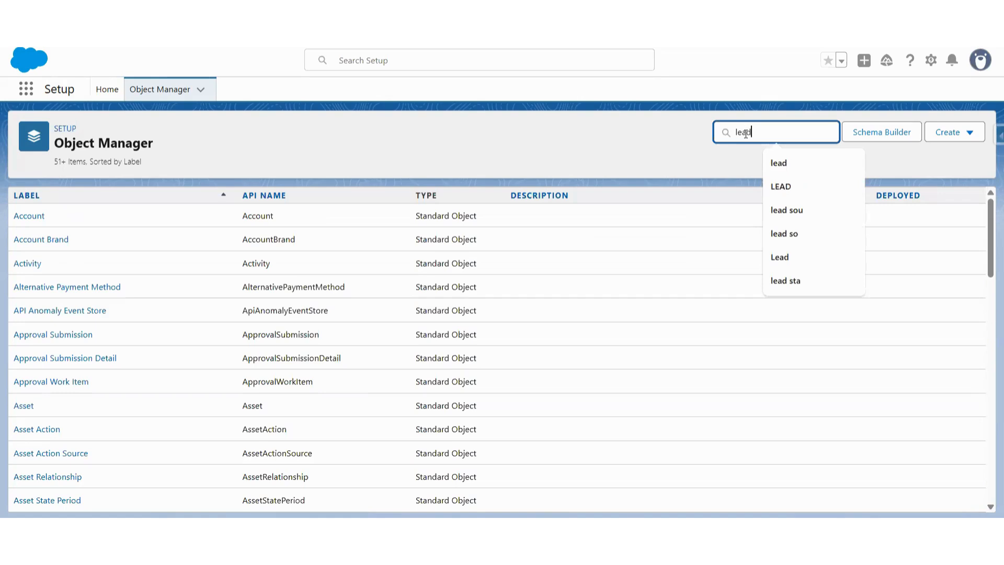
Open the Lead object's fields and start a new custom field with the Currency data type
click(22, 217)
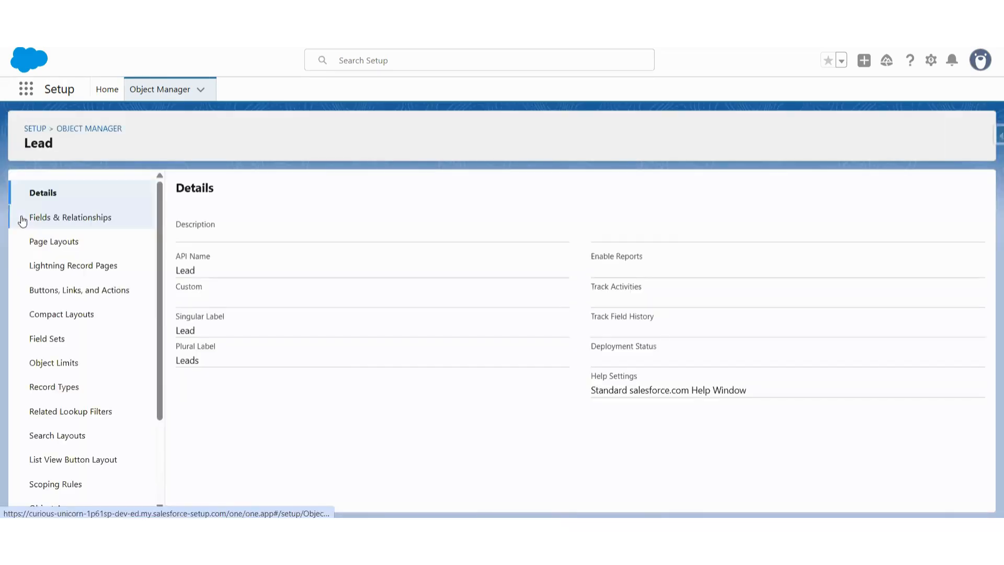
click(81, 223)
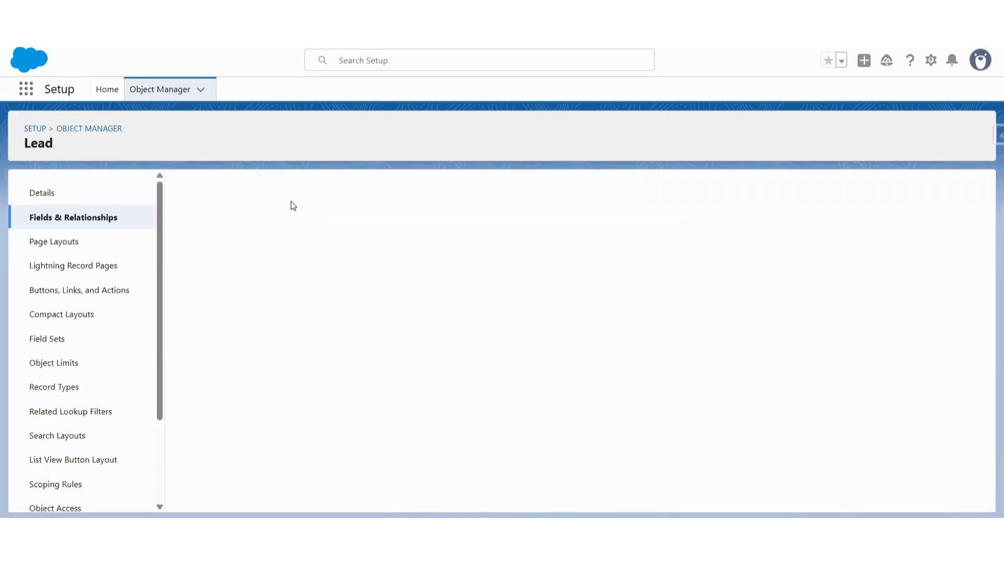
scroll(316, 345, down, 3)
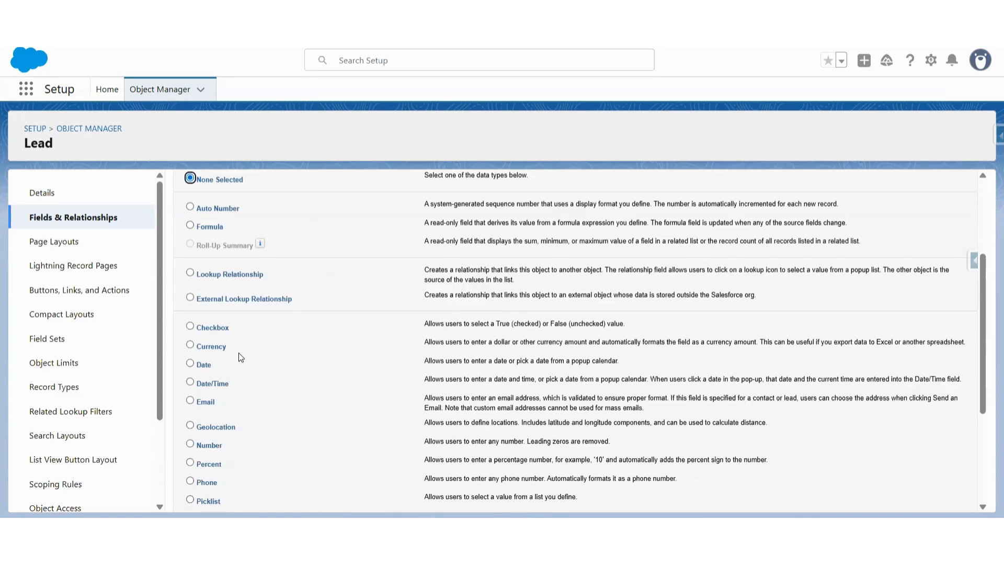
click(190, 344)
scroll(456, 316, up, 3)
click(933, 256)
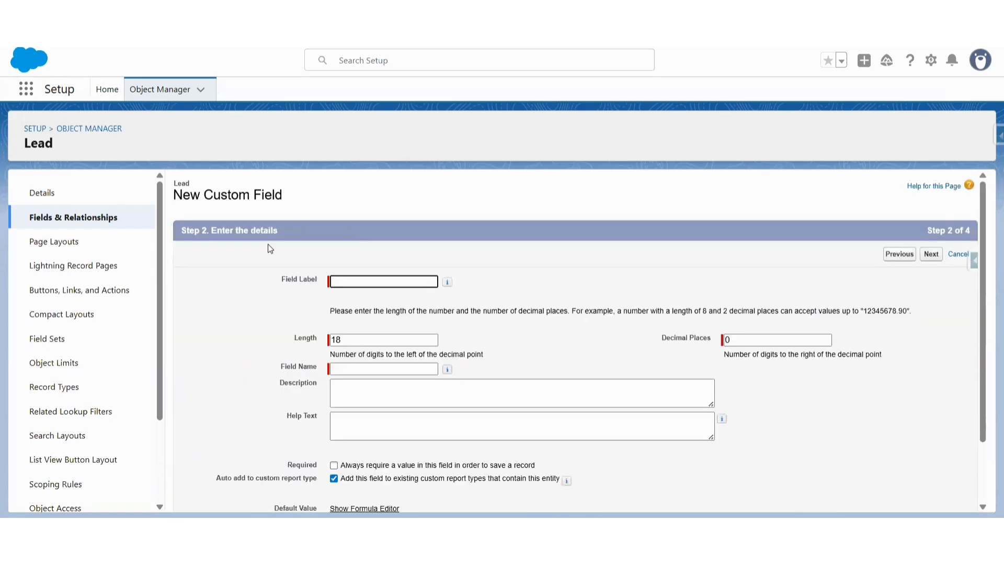
Label the currency field Monthly Salary with field name Monthly_Salary, and save it with all Lead page layouts included
click(355, 283)
text(Monthly Salary)
click(377, 369)
scroll(387, 361, down, 2)
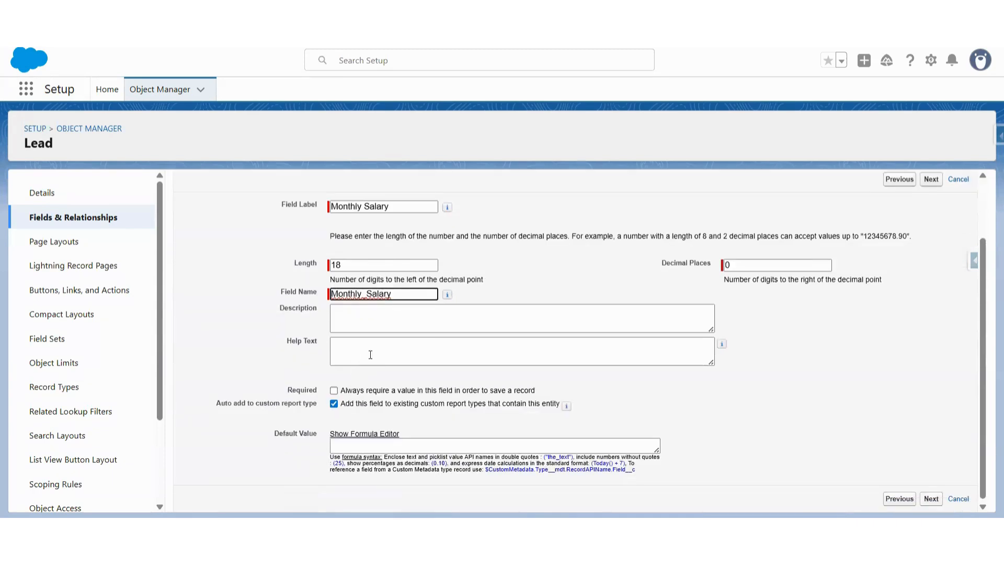
scroll(392, 323, down, 1)
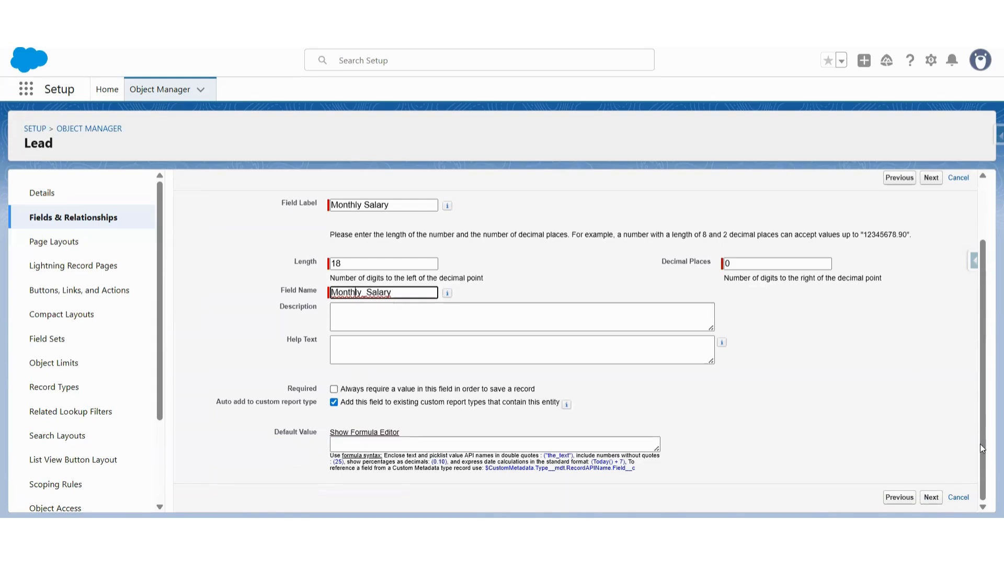
click(930, 497)
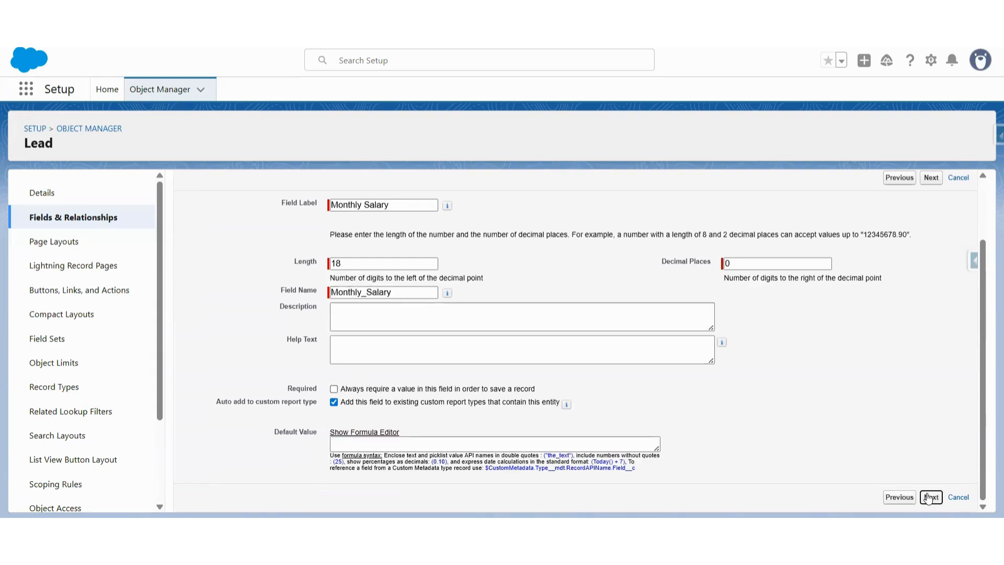
click(931, 255)
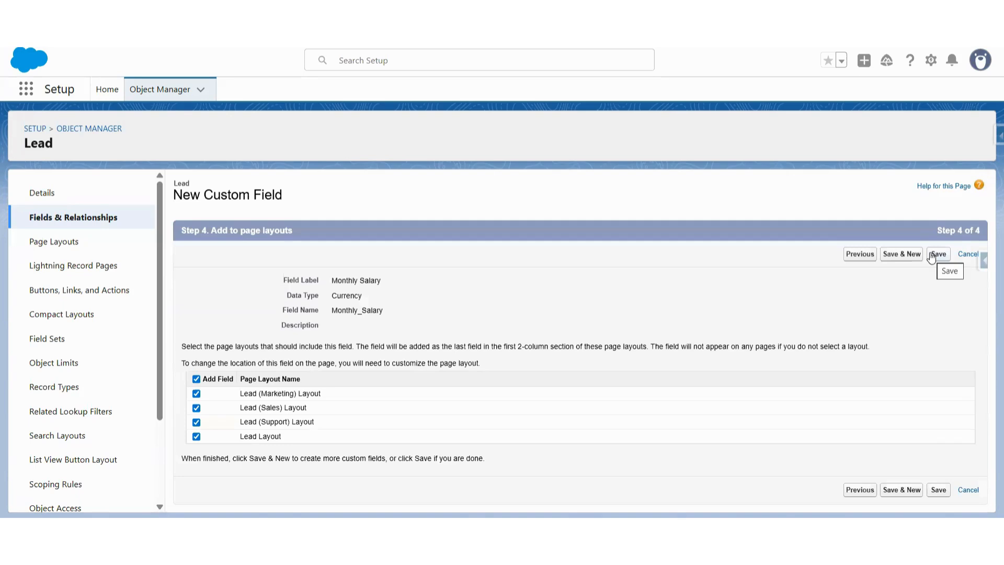
click(934, 256)
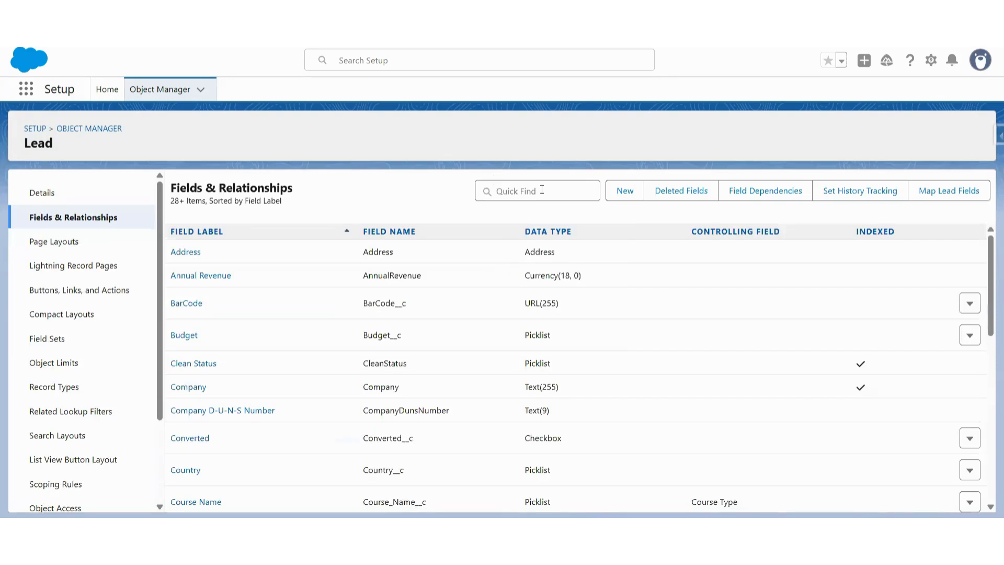
Search the Lead fields for "month", open Monthly Salary and go to its field accessibility view
click(542, 190)
text(month)
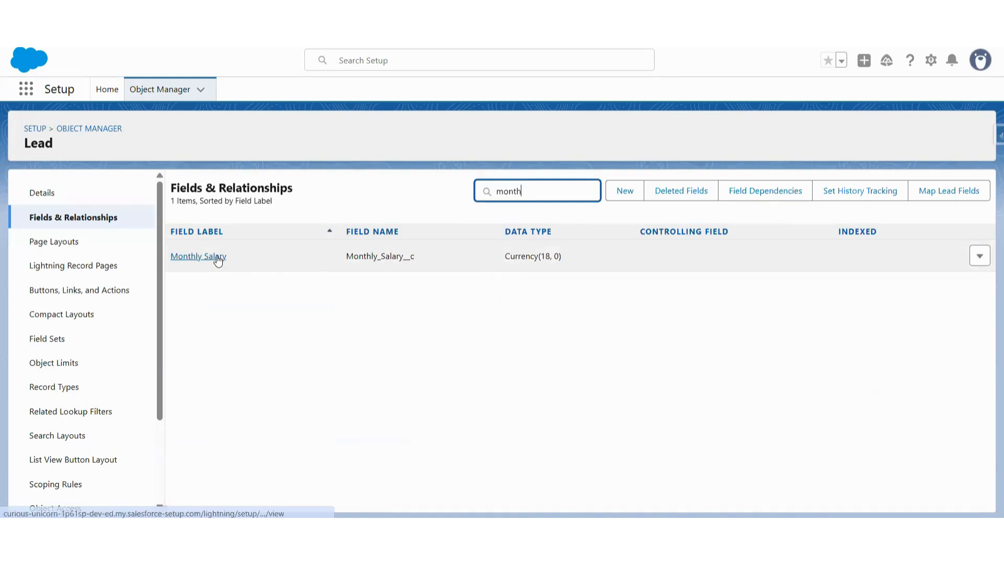
click(218, 258)
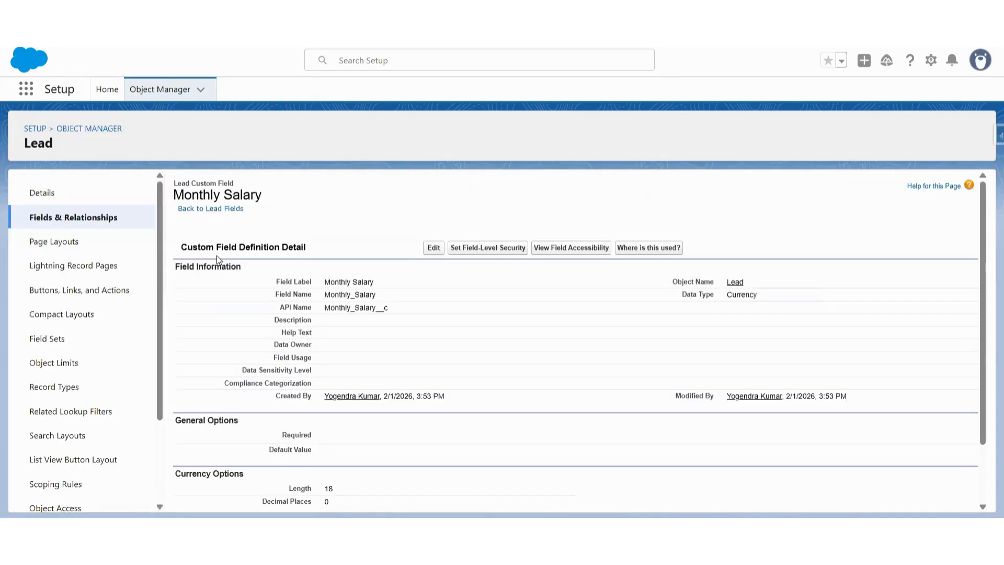
click(571, 247)
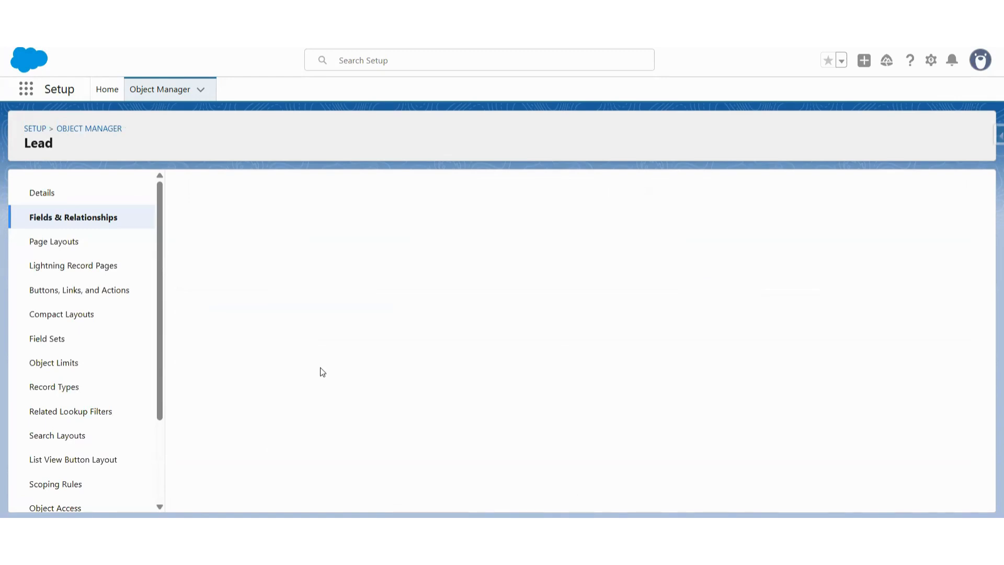
Display the profile access table for the Monthly Salary field
click(324, 237)
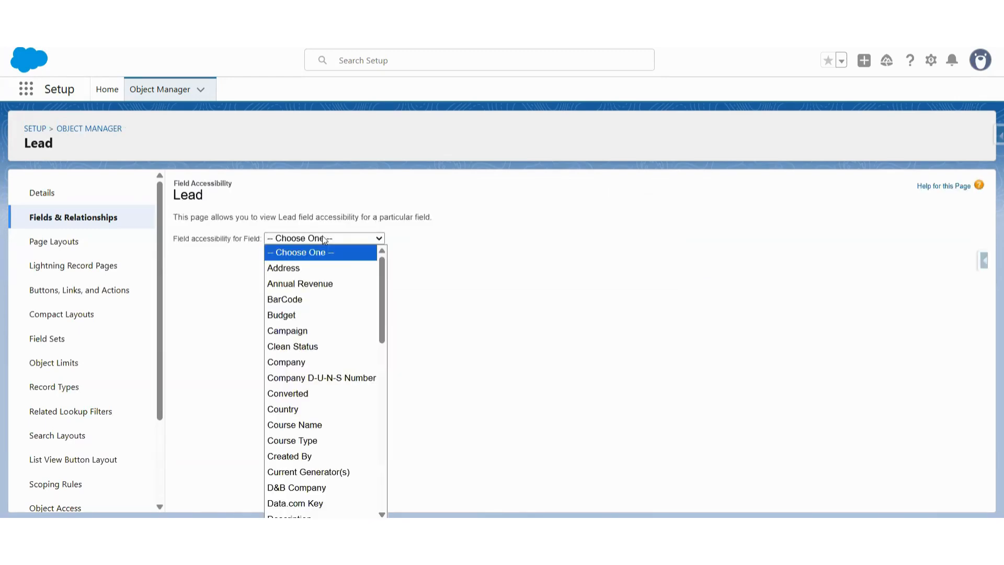
scroll(296, 450, down, 10)
scroll(303, 470, down, 1)
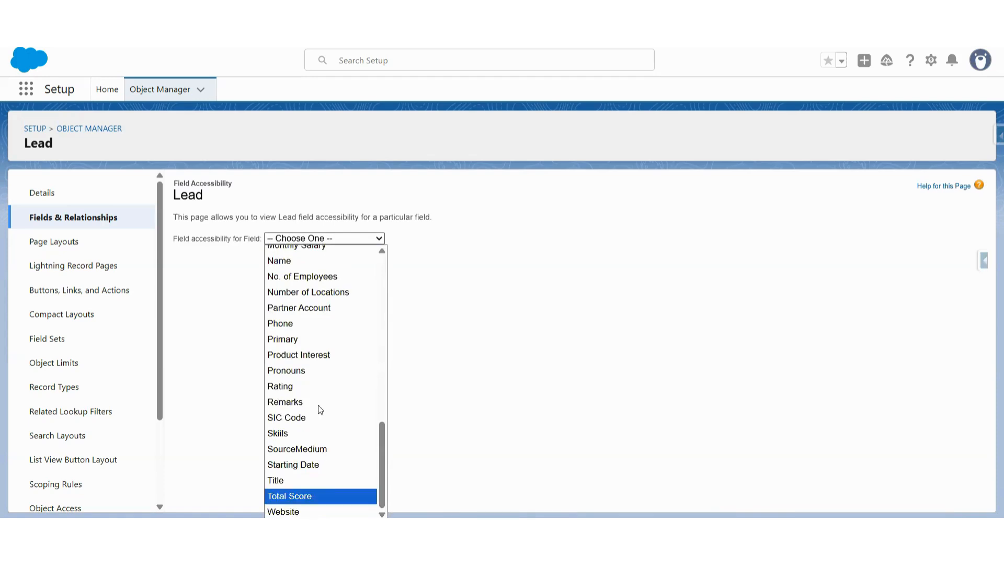
scroll(324, 334, up, 2)
scroll(314, 428, up, 3)
click(313, 339)
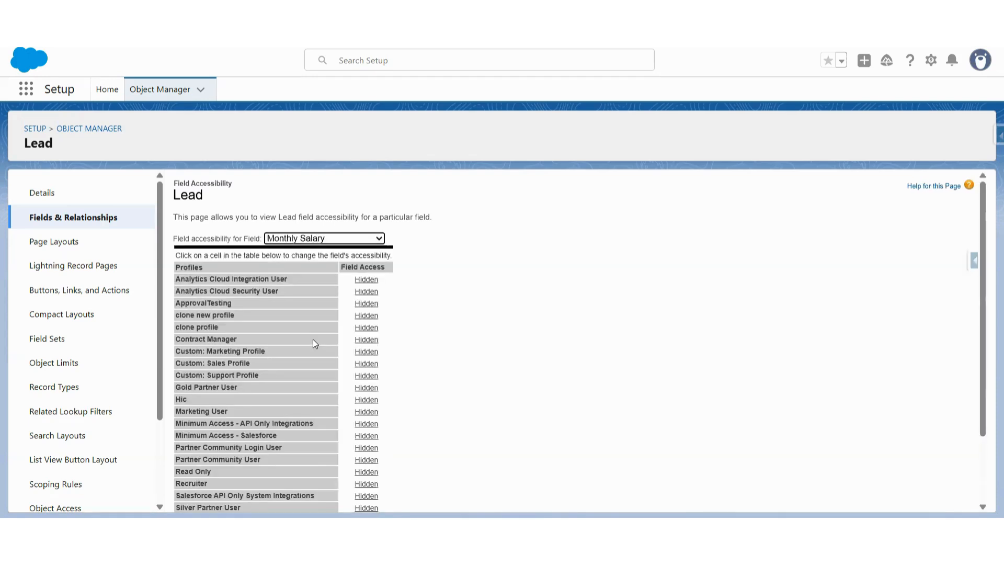
Make the Monthly Salary field visible for the System Administrator profile through field-level security and save the access settings
scroll(293, 398, down, 3)
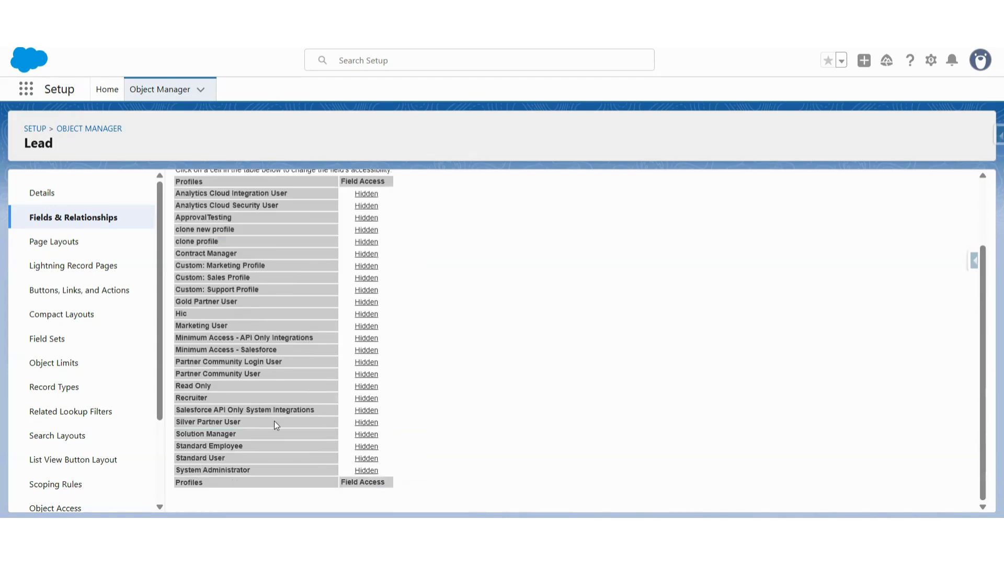
click(366, 471)
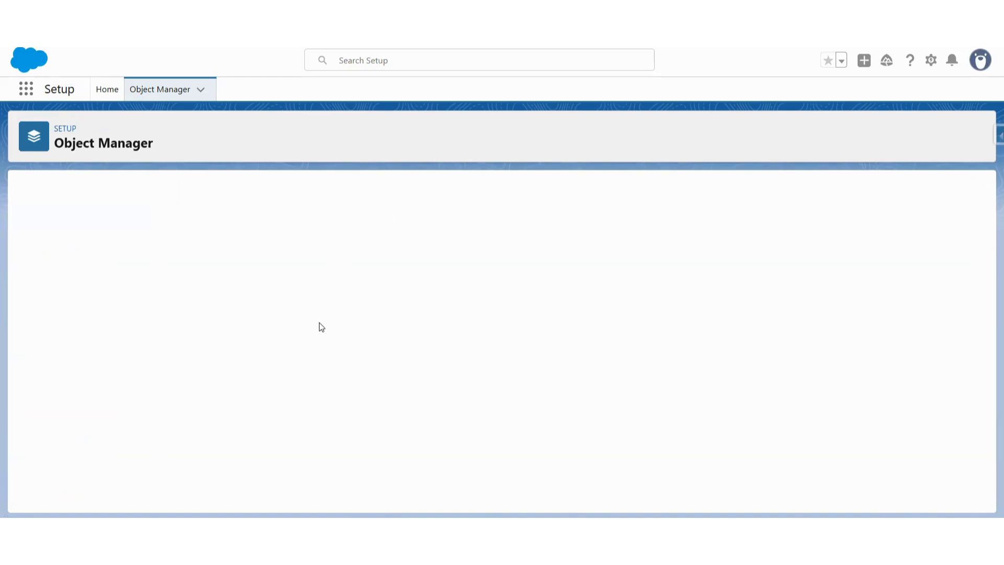
scroll(319, 322, down, 2)
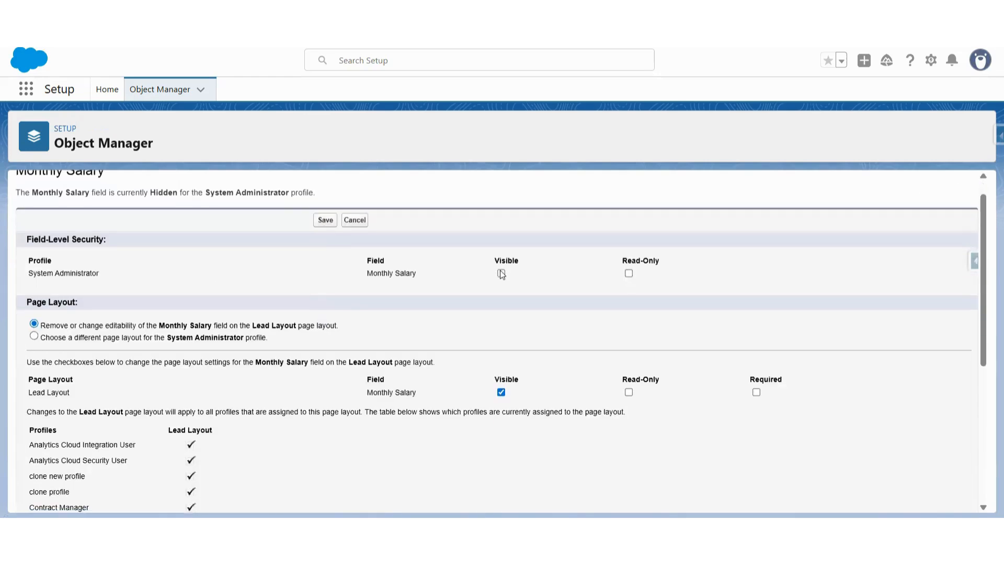
click(501, 274)
scroll(245, 238, up, 1)
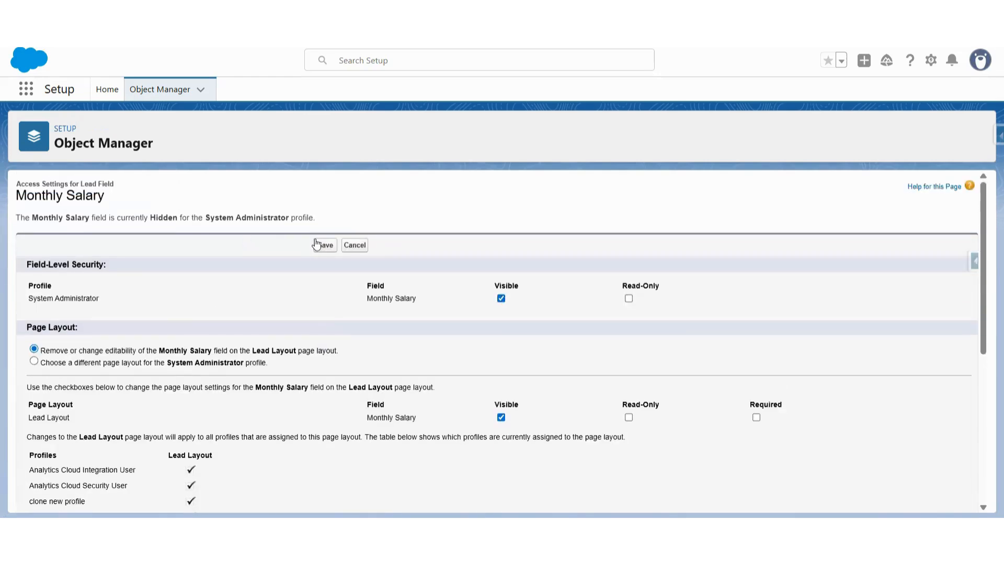
click(326, 245)
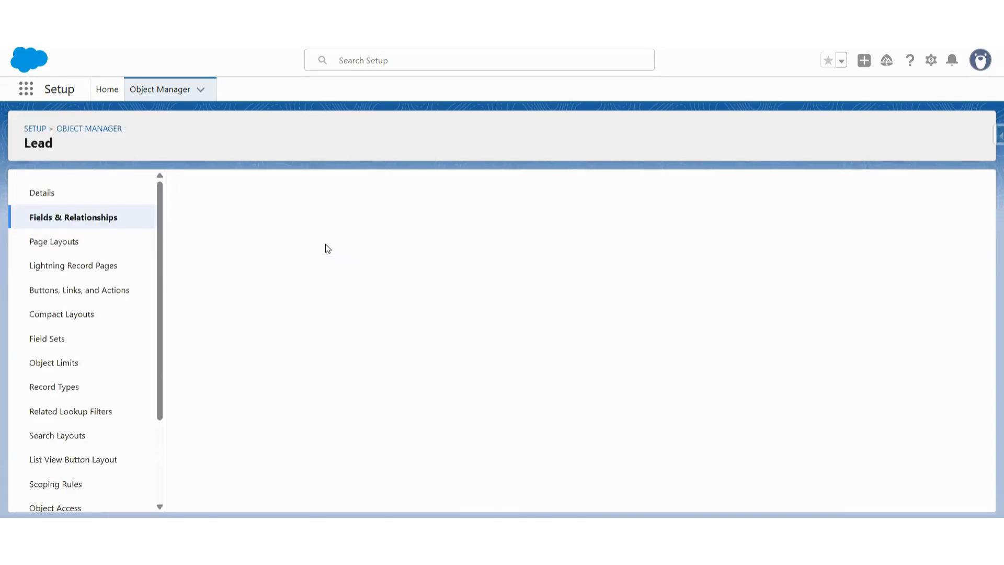
Start another new custom field on the Lead object with the Formula data type
click(104, 219)
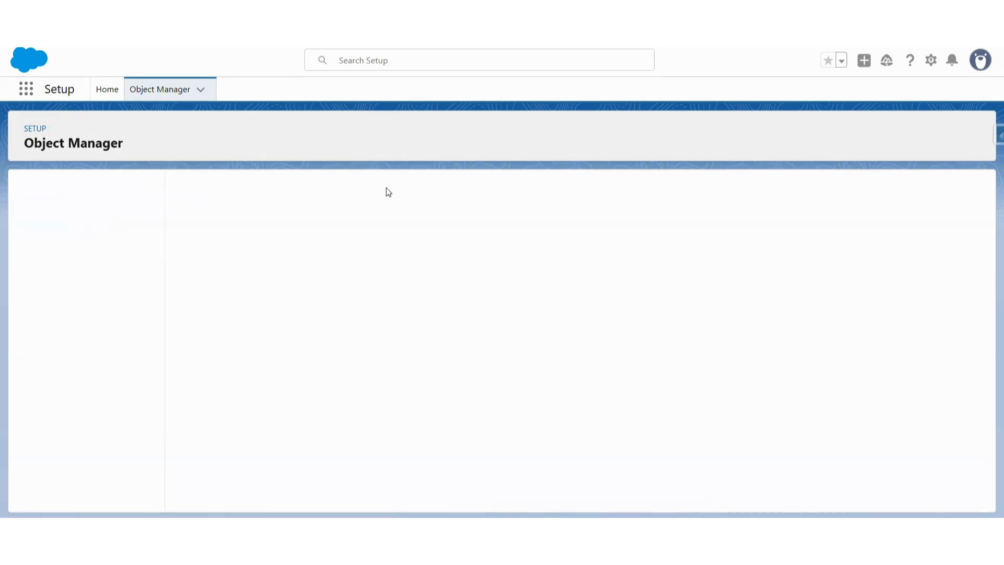
click(628, 191)
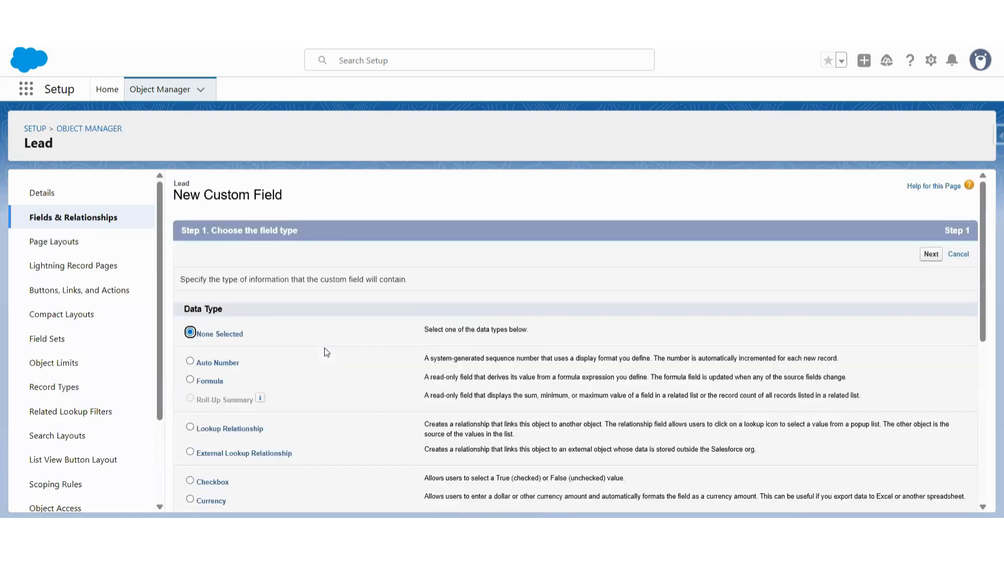
scroll(325, 347, down, 5)
scroll(225, 320, down, 2)
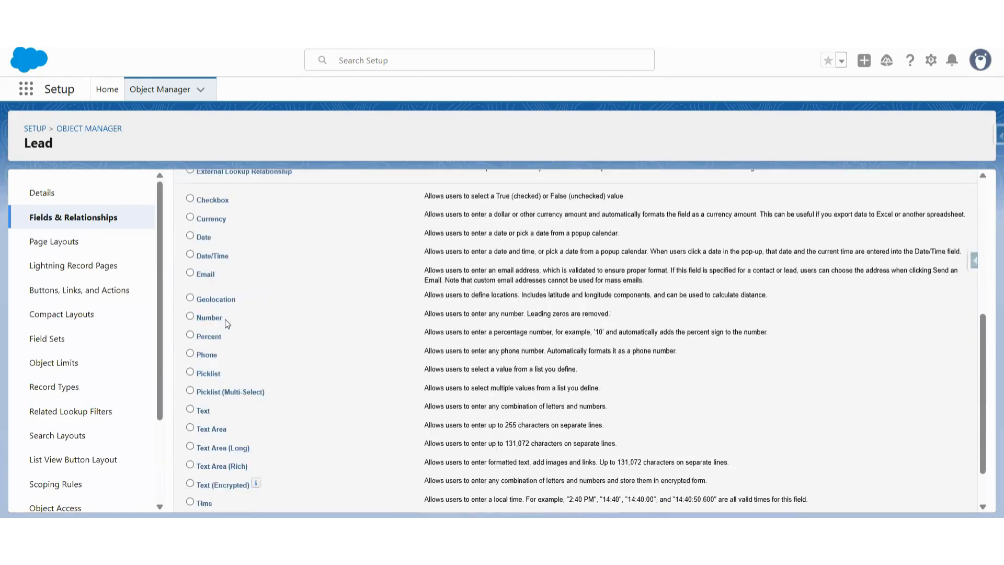
scroll(225, 319, up, 1)
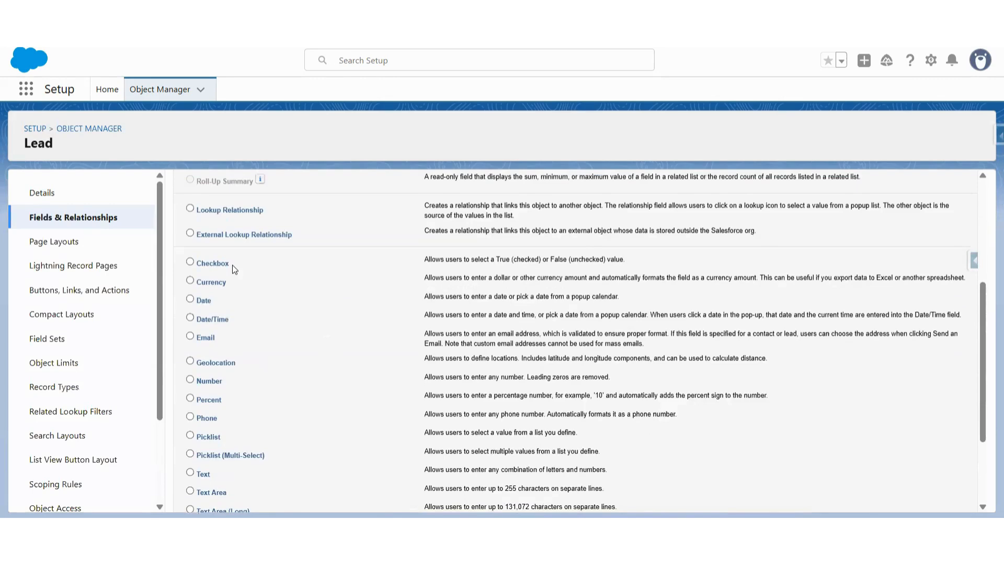
scroll(232, 265, up, 2)
click(190, 269)
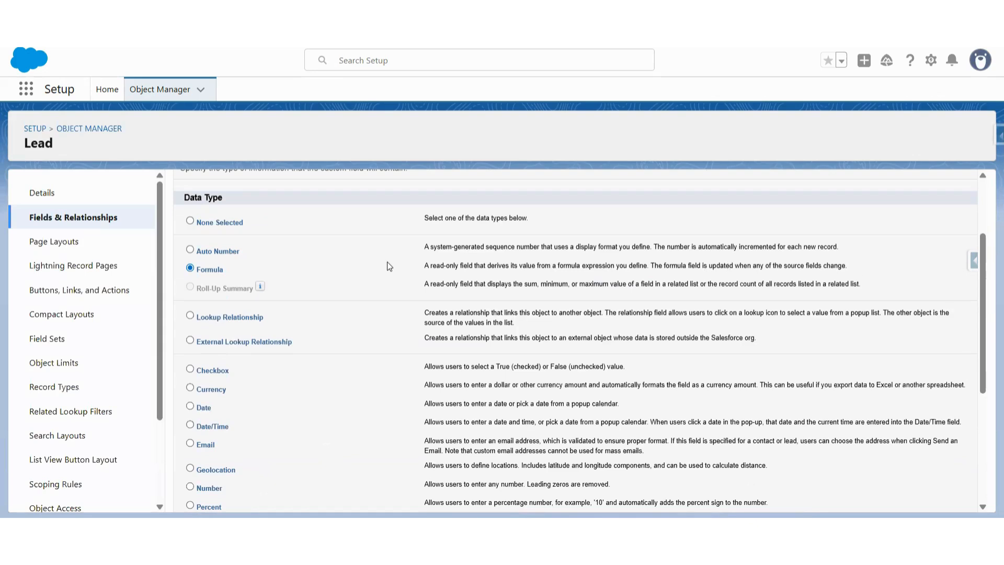
scroll(387, 261, up, 2)
click(927, 255)
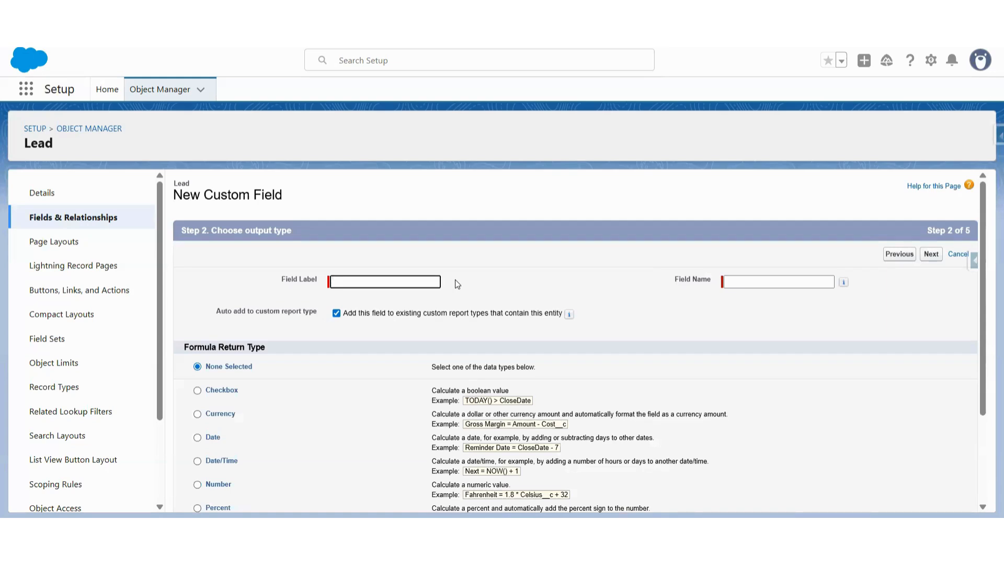
Label the formula field Annual Salary, set its return type to Currency and proceed to the formula entry
text(A)
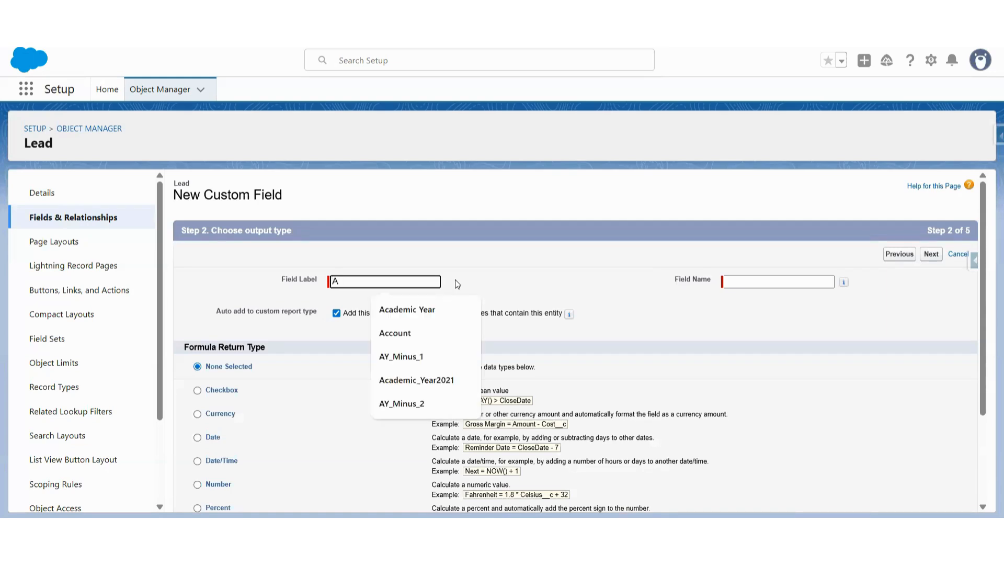
text(nnual Sal)
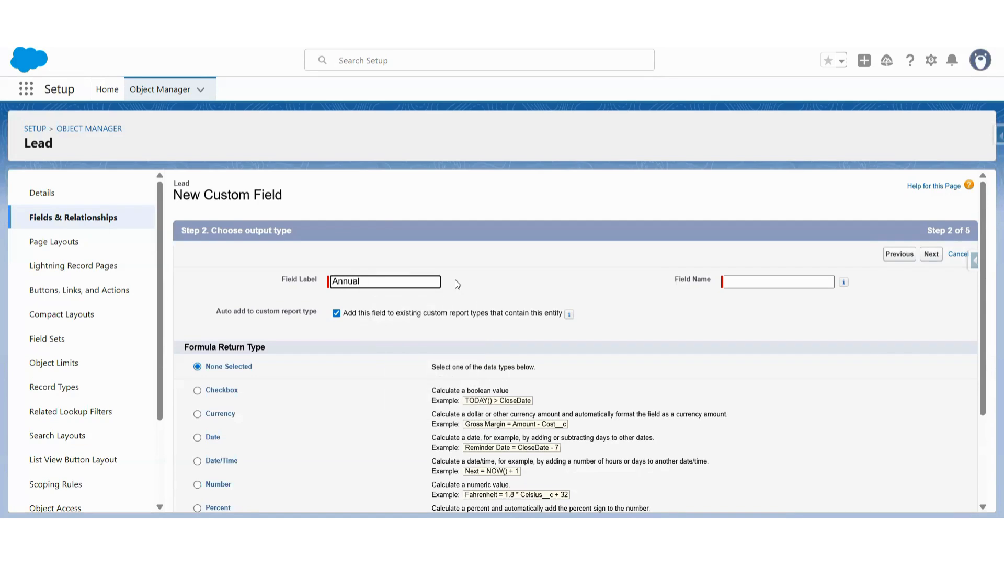
text(ary)
scroll(442, 378, down, 3)
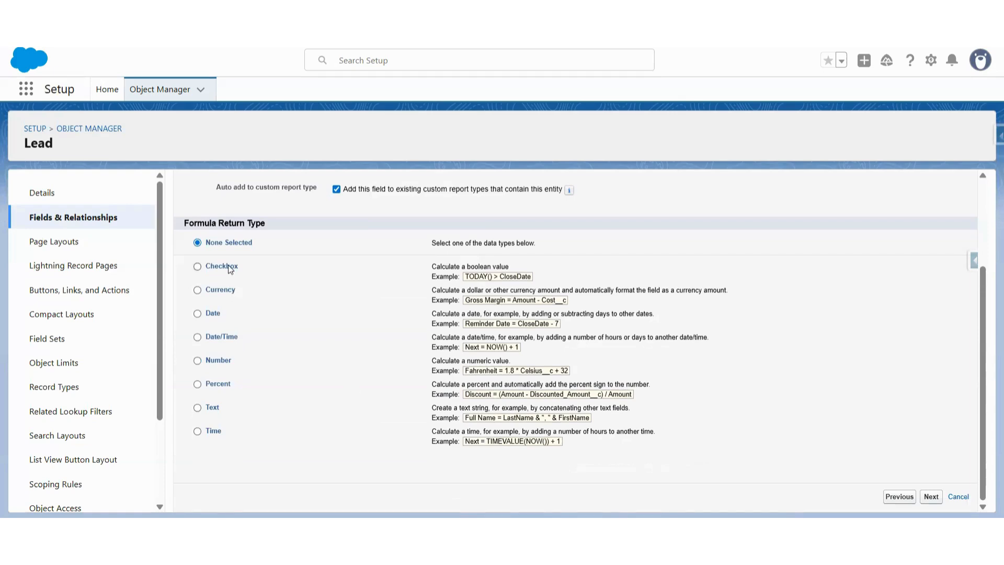
click(199, 289)
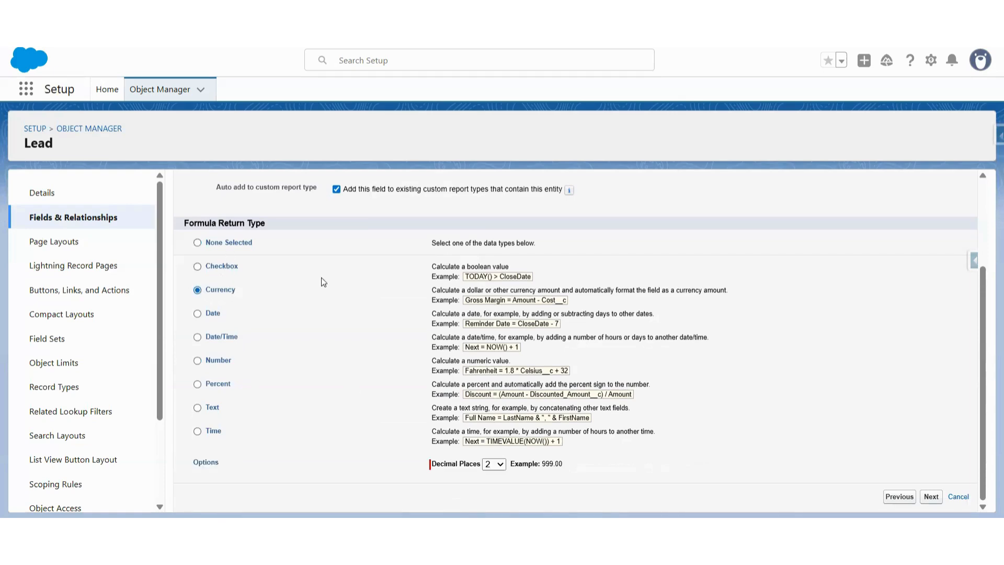
click(930, 496)
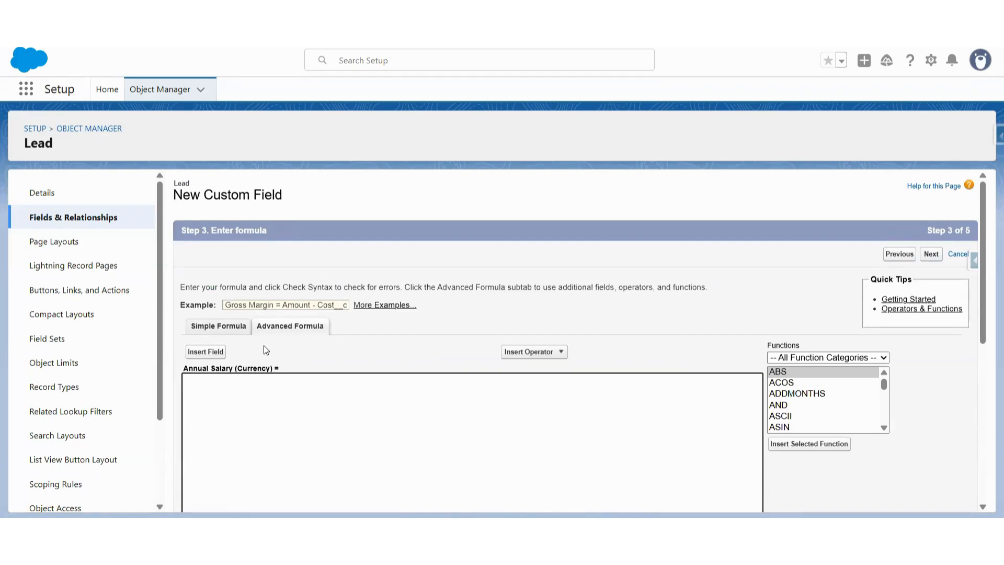
Build the Annual Salary formula by inserting the Lead's Monthly Salary field and multiplying it by 12
click(209, 352)
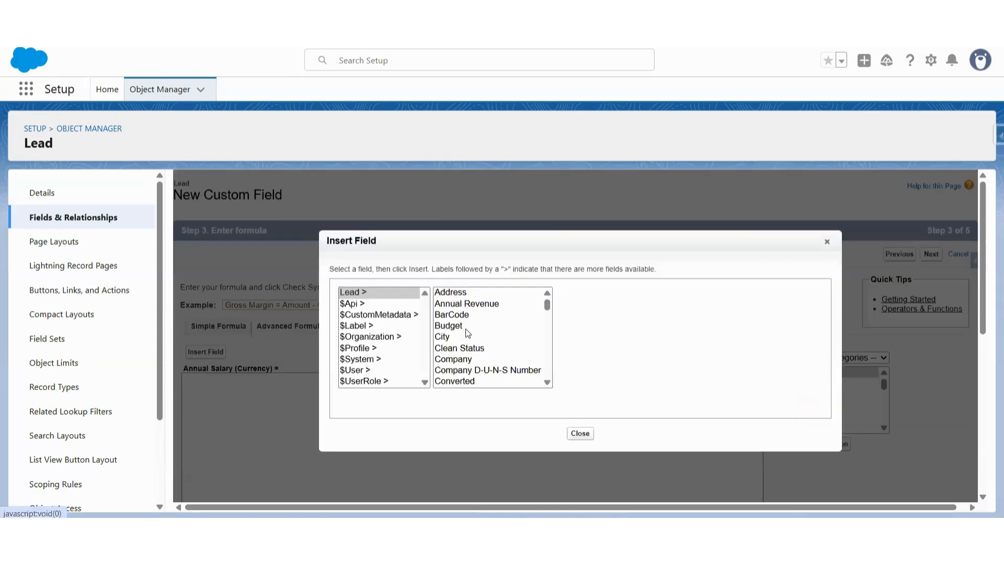
scroll(491, 337, down, 10)
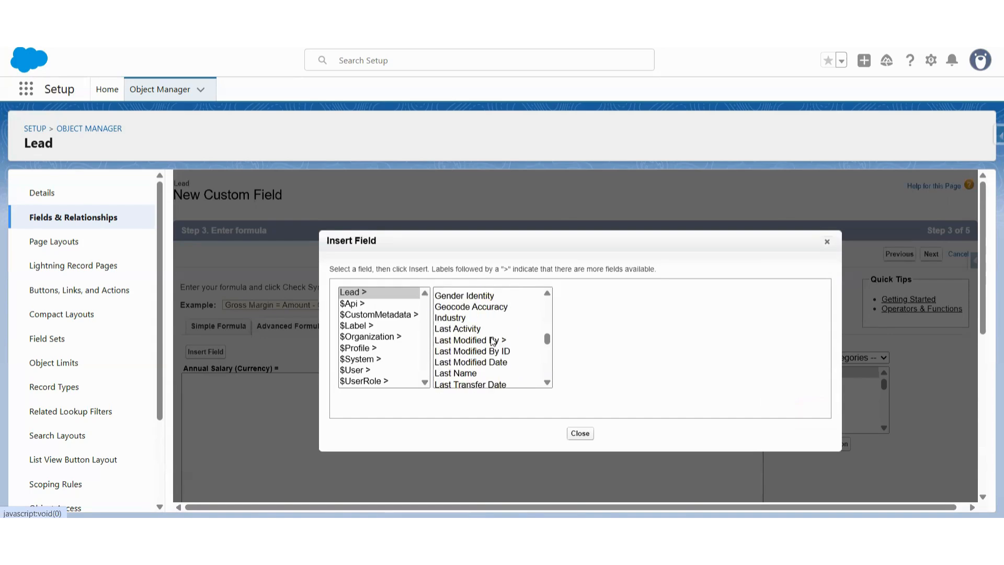
scroll(492, 341, down, 8)
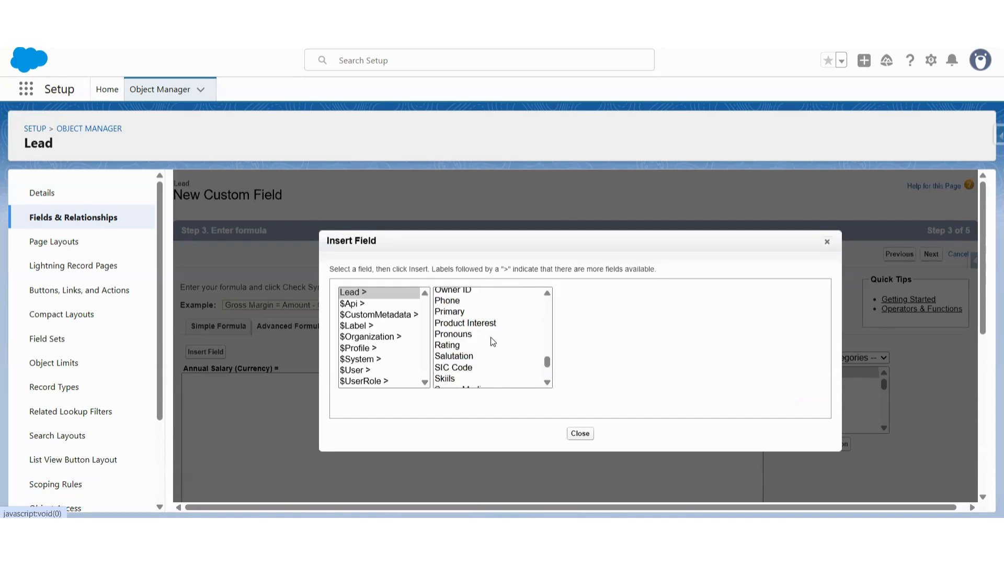
scroll(493, 342, up, 5)
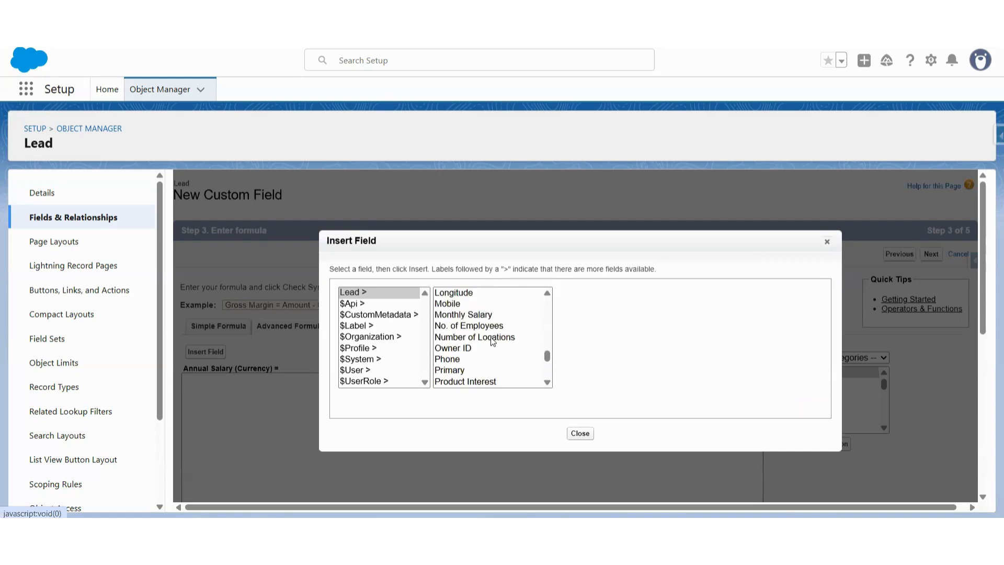
click(477, 329)
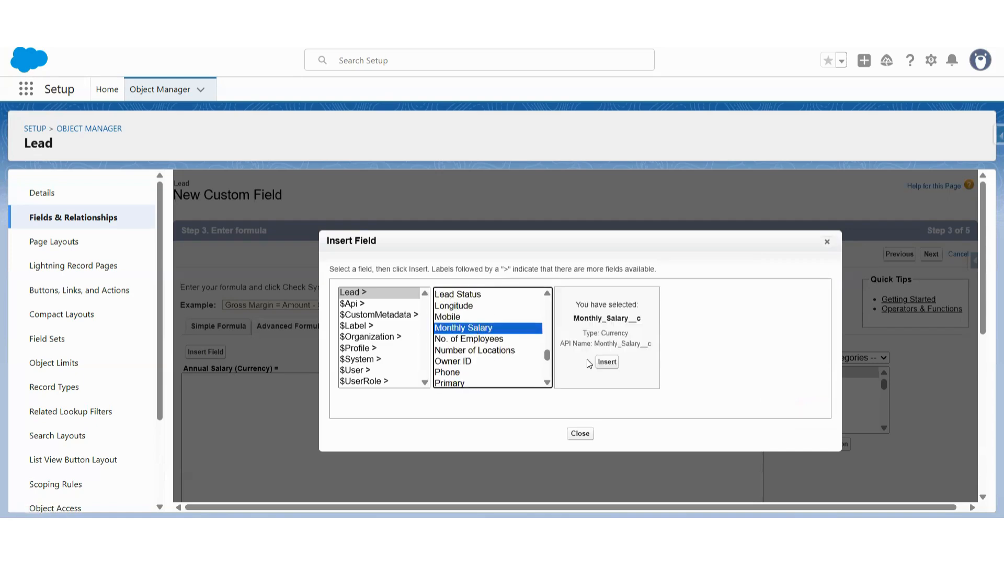
click(606, 363)
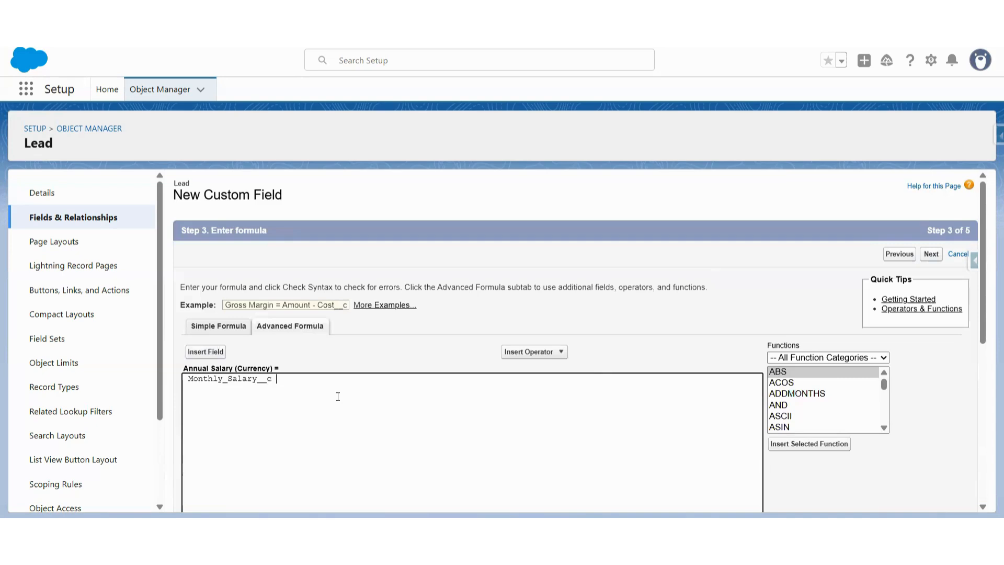
click(546, 354)
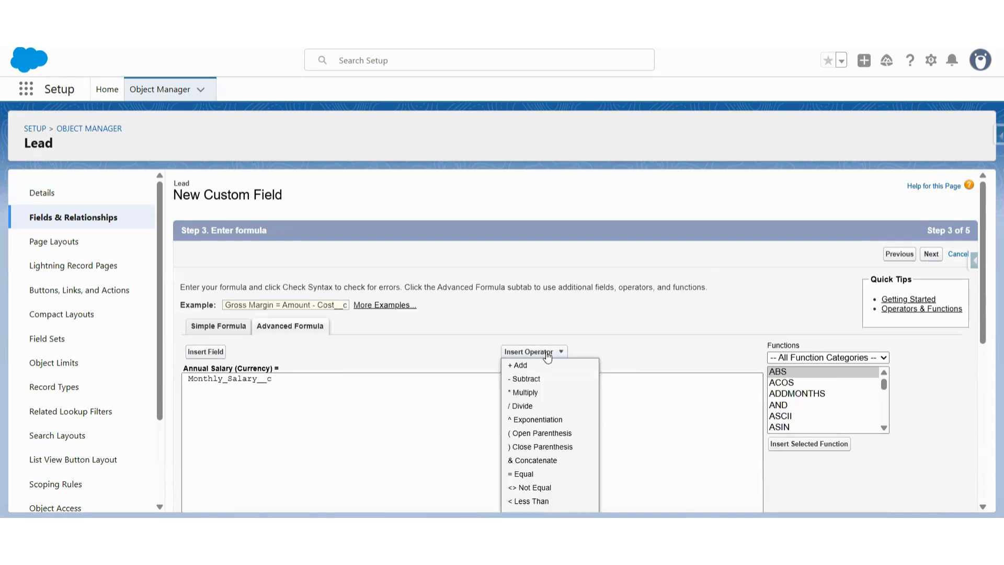
click(528, 392)
text(12)
Check the syntax of the Annual Salary formula and review the formula text and blank field handling options
scroll(288, 375, down, 5)
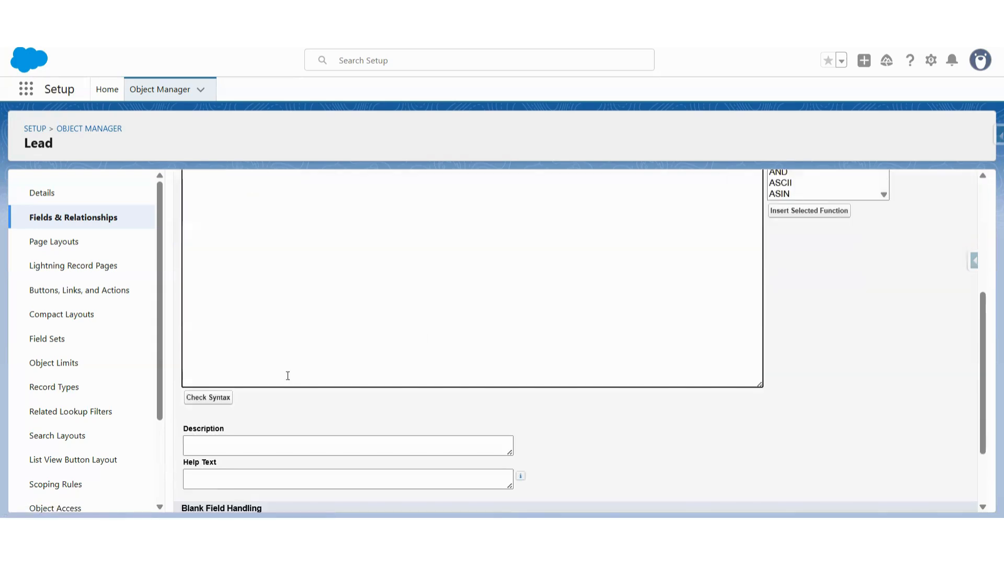
click(213, 399)
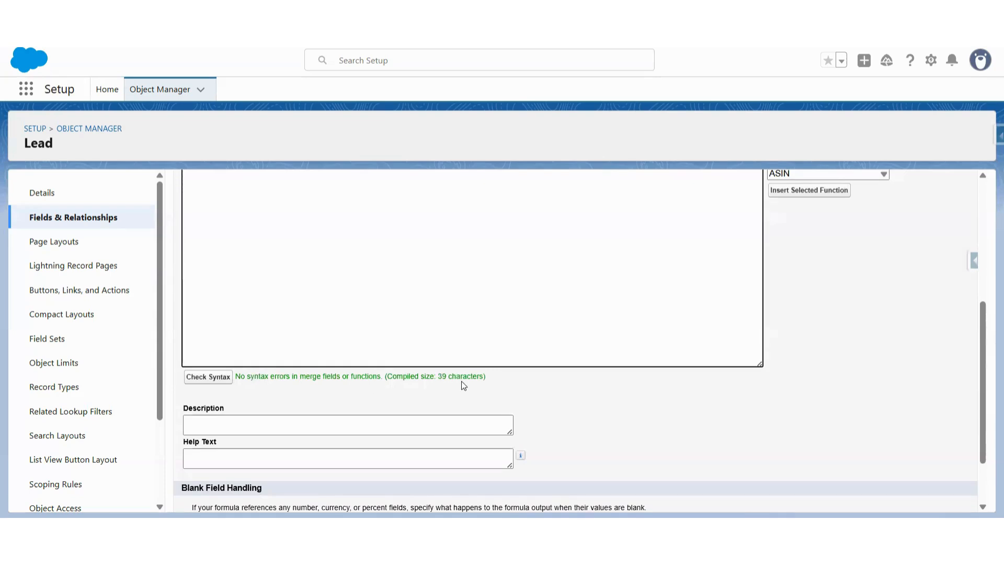
scroll(486, 374, up, 3)
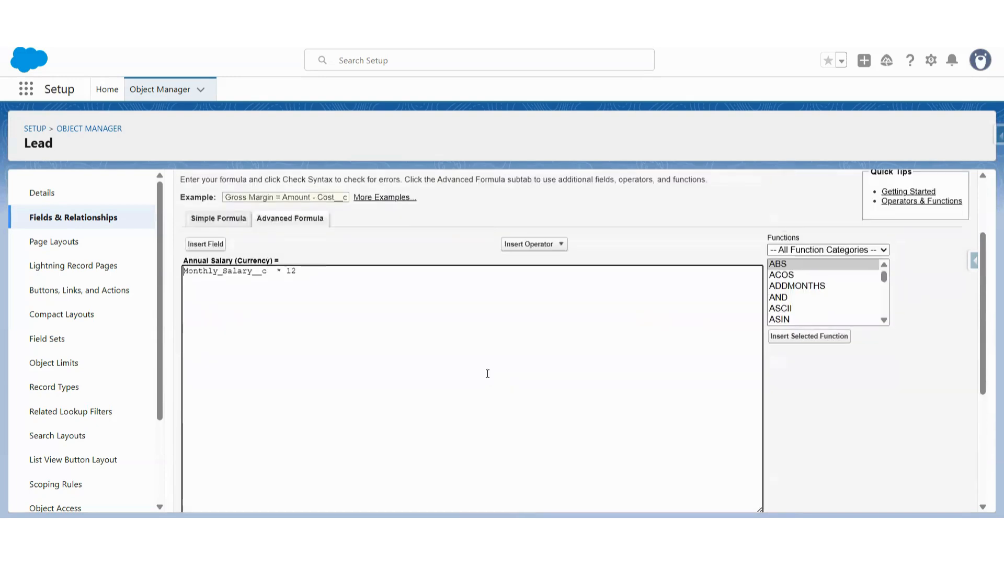
scroll(375, 339, down, 4)
scroll(375, 343, down, 2)
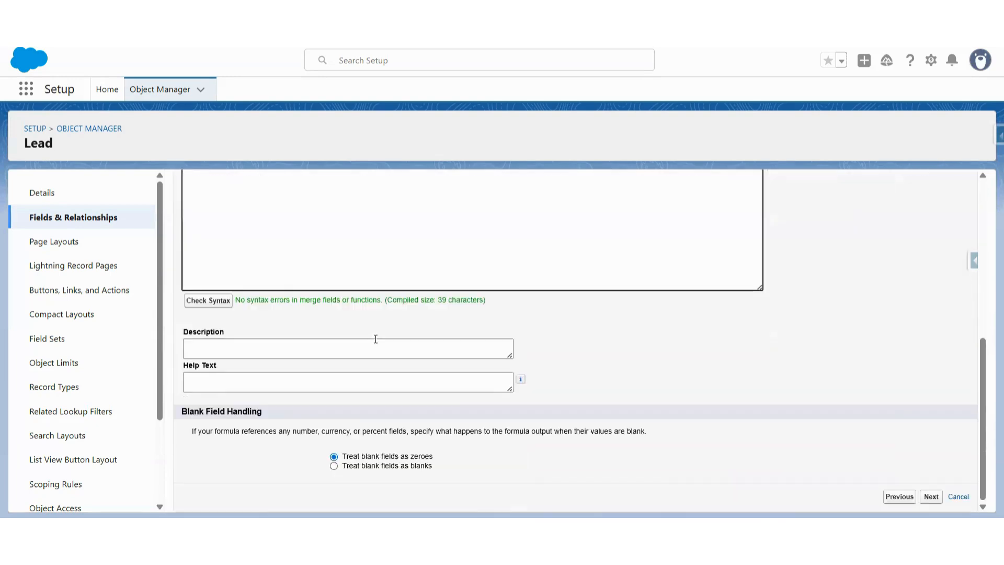
scroll(283, 390, up, 5)
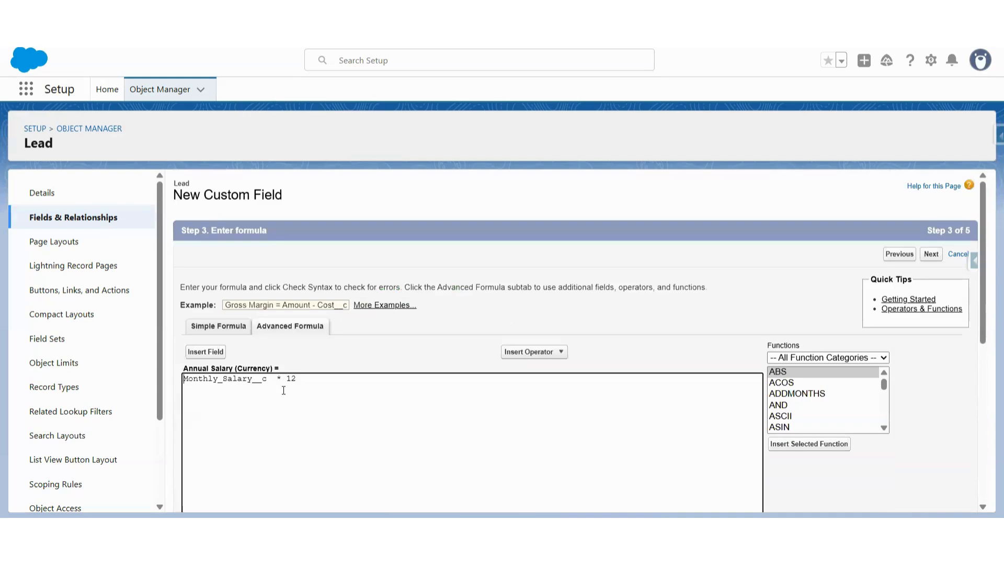
Proceed without granting any permission set access and save the Annual Salary field with all four Lead page layouts included
scroll(544, 306, down, 6)
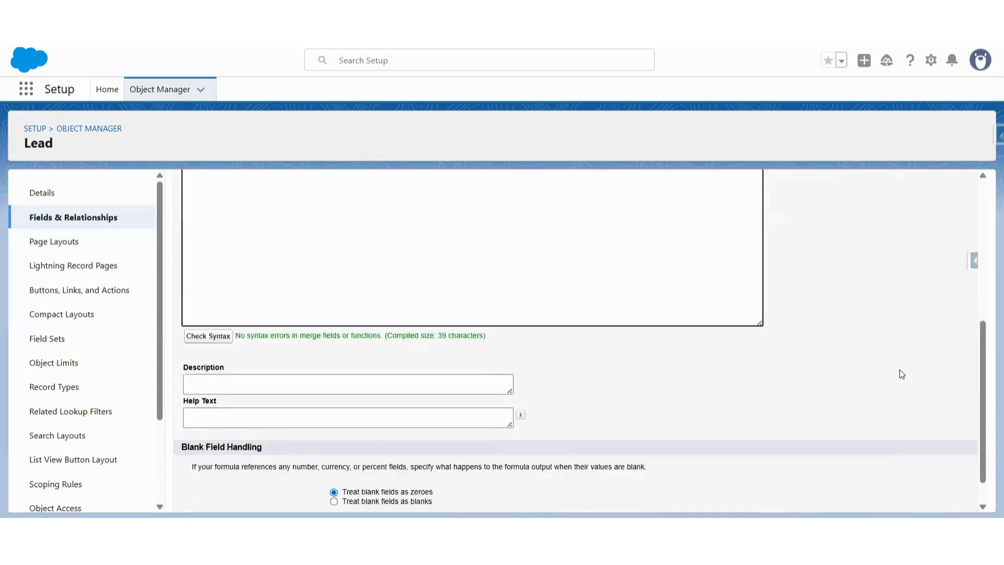
click(931, 500)
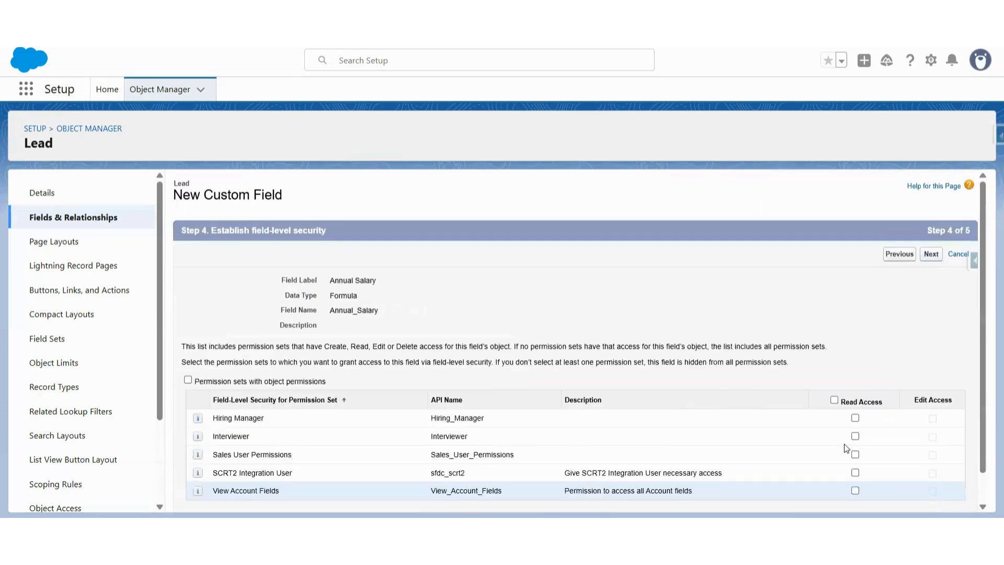
click(935, 257)
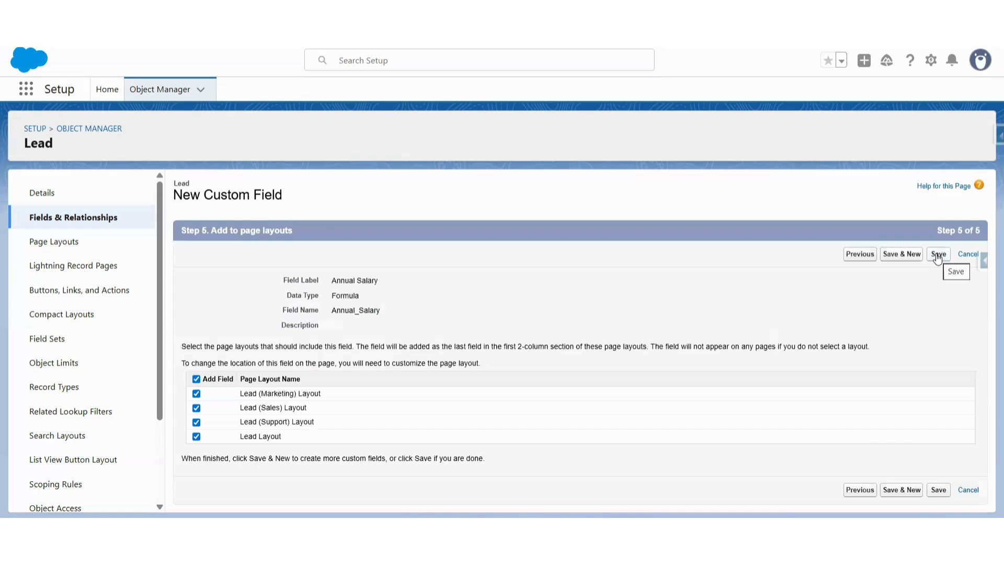
click(938, 255)
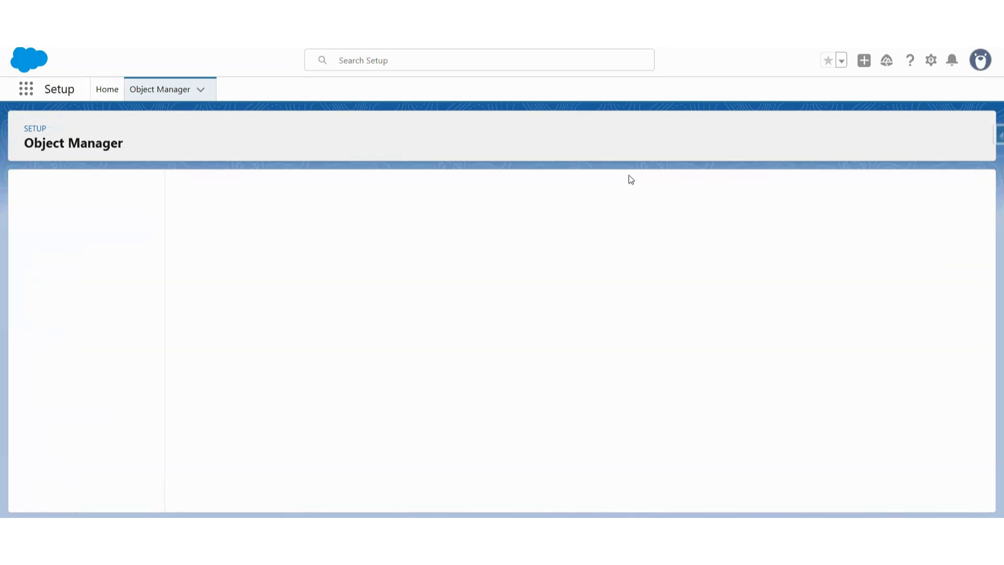
Search the Lead fields for "annu", open the Annual Salary field and view its field accessibility
click(542, 188)
text(annu)
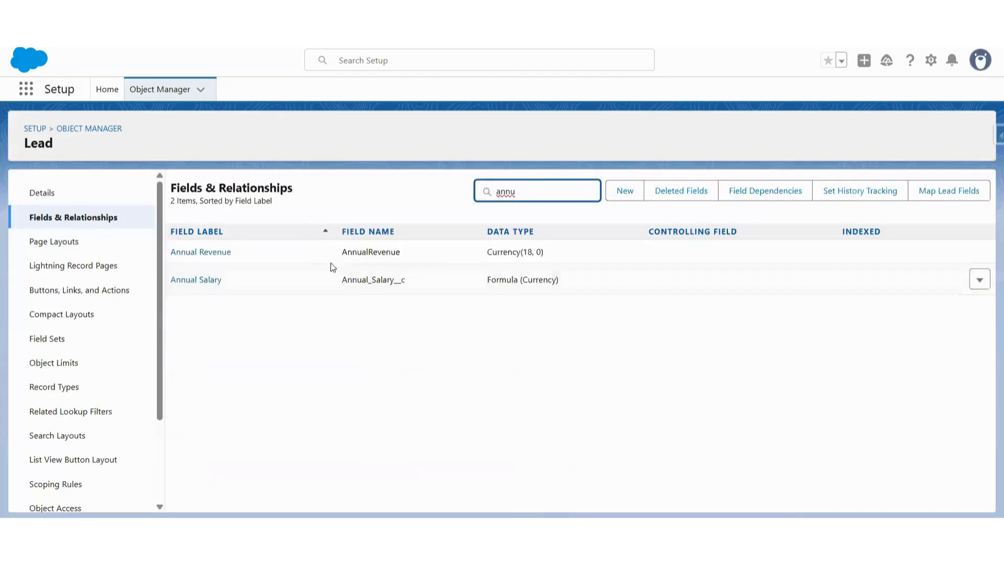
click(206, 281)
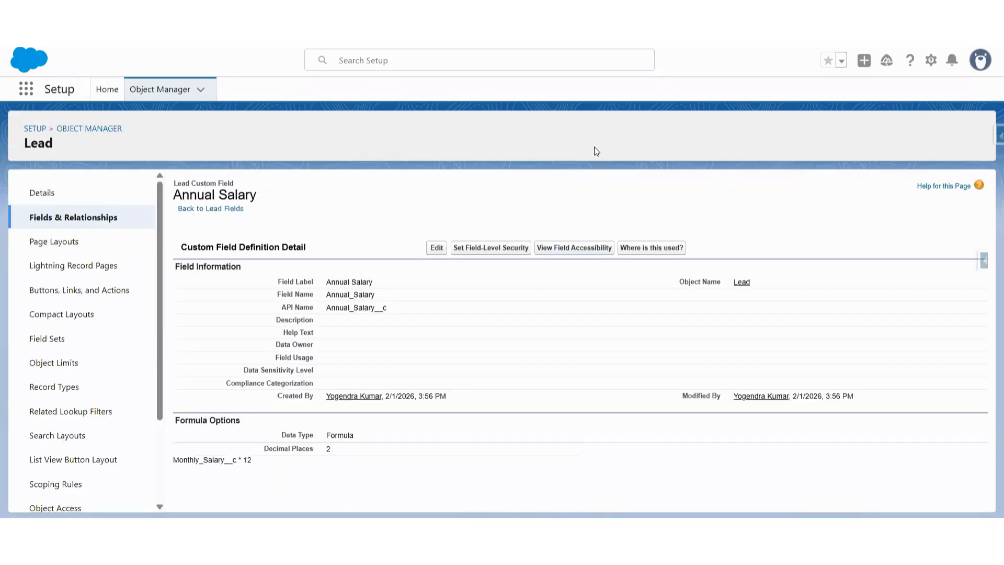
click(581, 247)
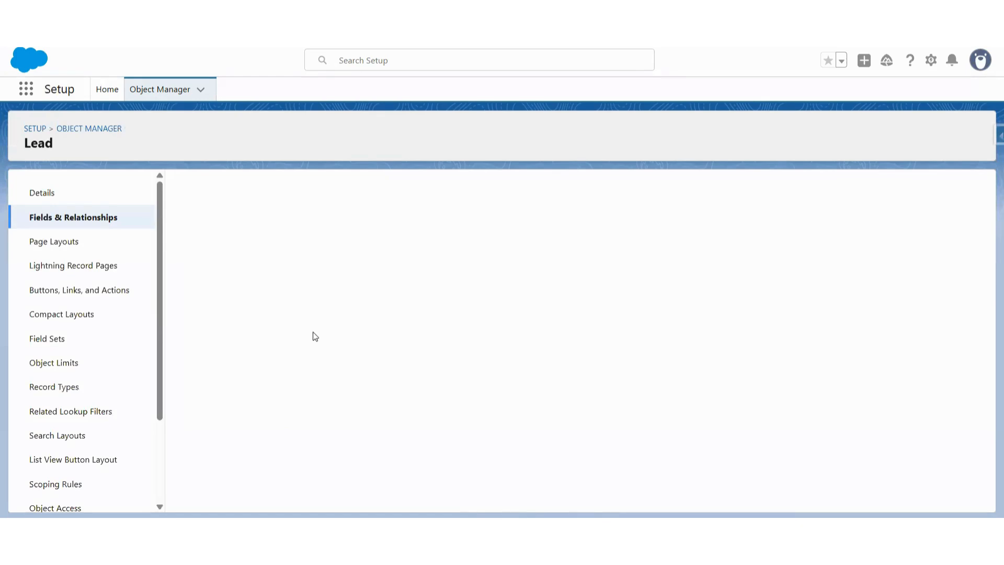
Choose Annual Salary as the Lead field whose profile accessibility is displayed
click(352, 239)
scroll(335, 366, down, 5)
scroll(329, 371, up, 5)
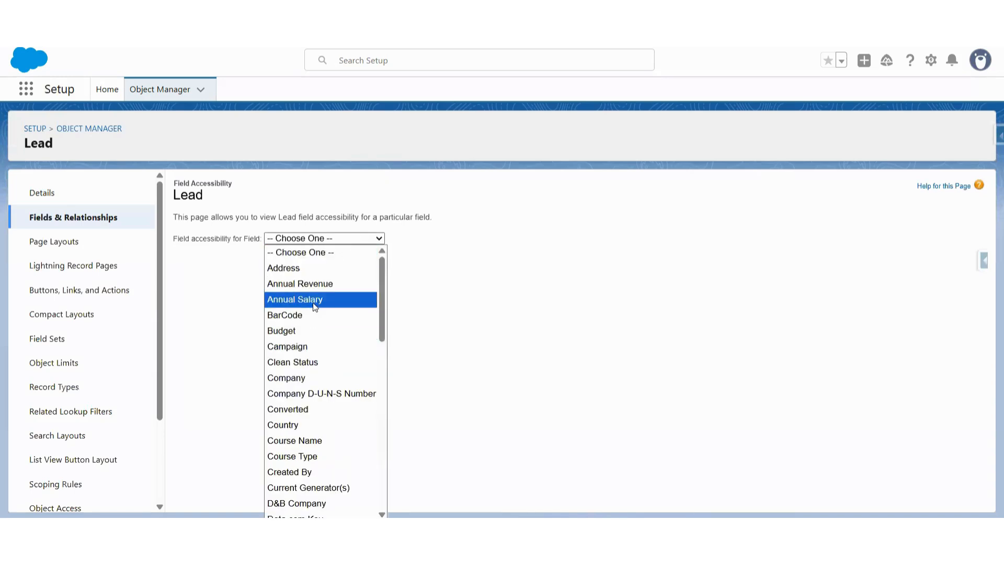
click(313, 302)
Make the Annual Salary field visible for the System Administrator profile through field-level security and save the access settings
scroll(291, 375, down, 2)
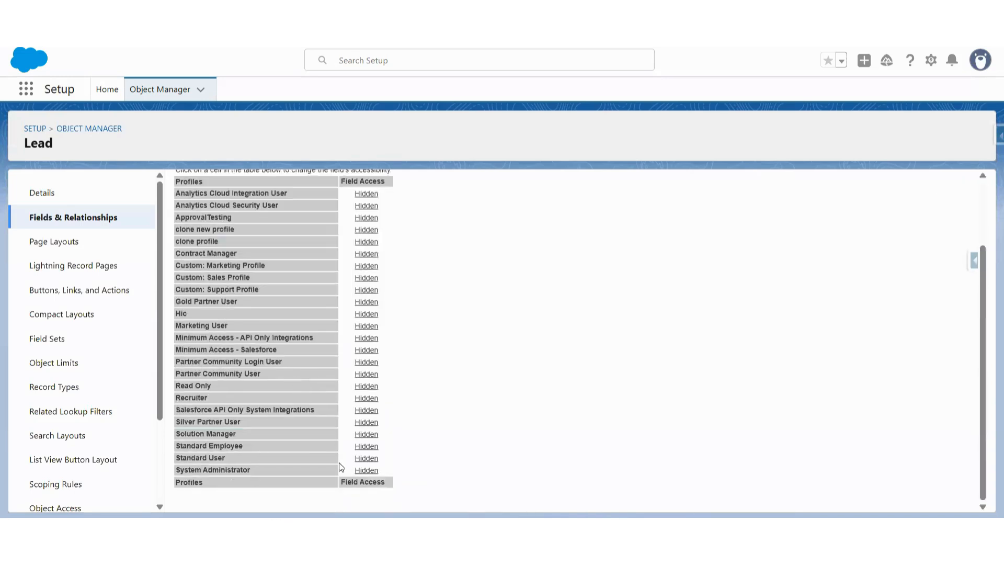
scroll(356, 468, up, 1)
click(366, 478)
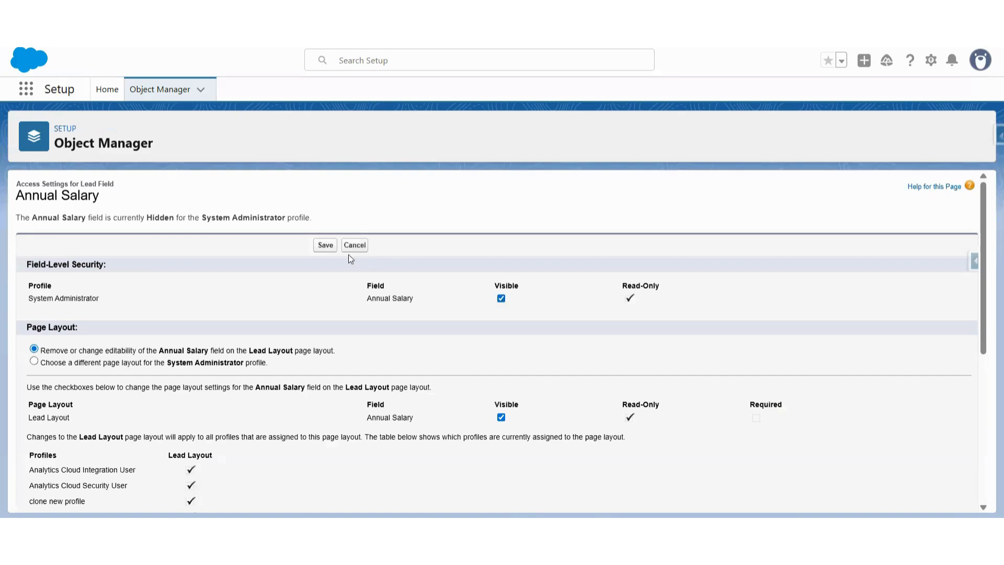
click(322, 245)
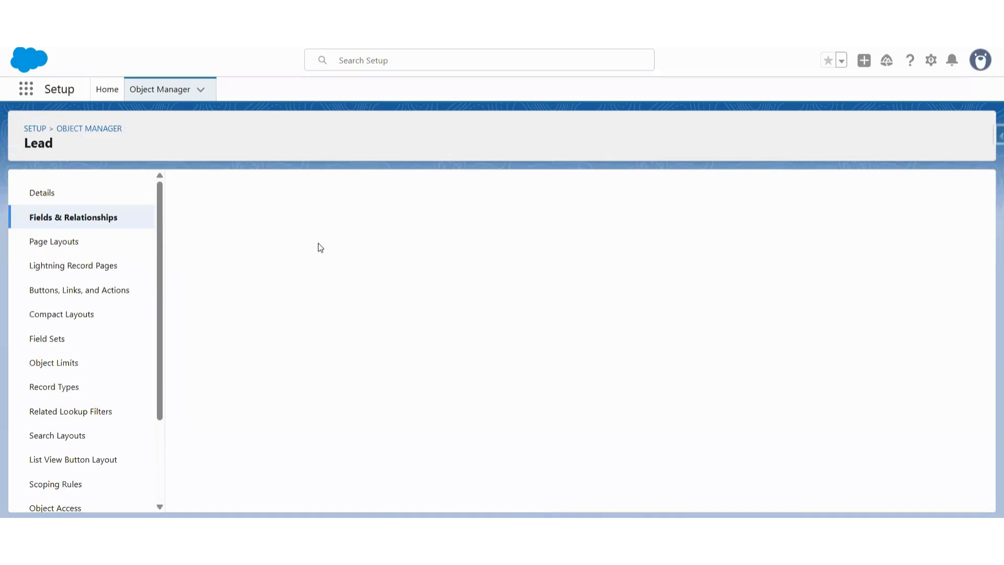
On the Lead Layout page layout, move Monthly Salary and Annual Salary directly below Course Name and save the layout
click(58, 246)
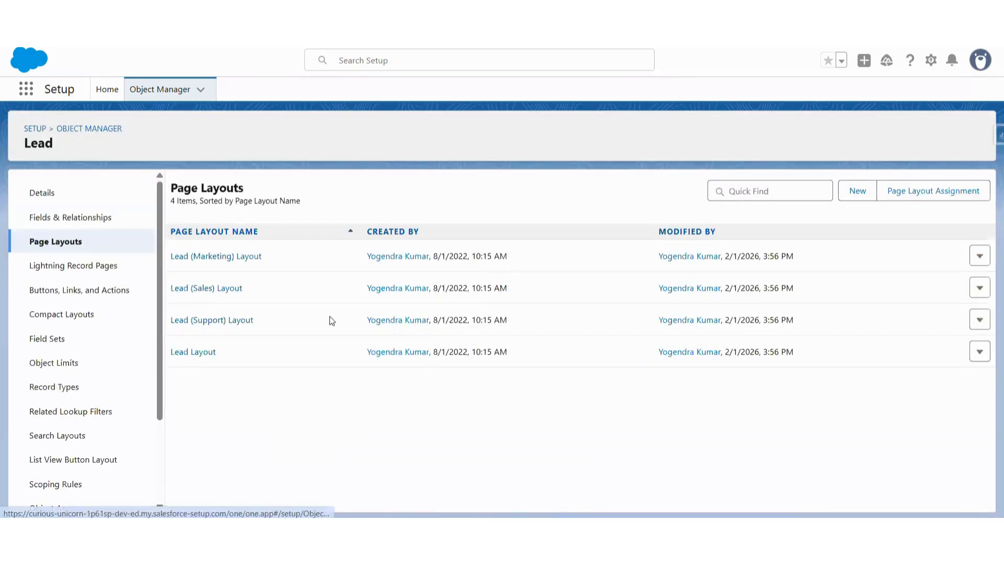
click(205, 355)
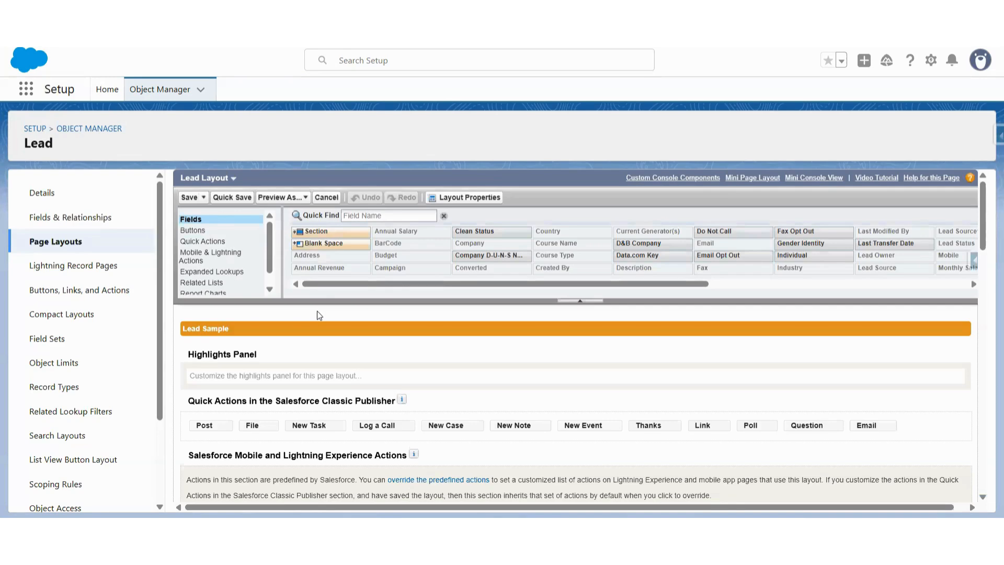
scroll(317, 310, down, 10)
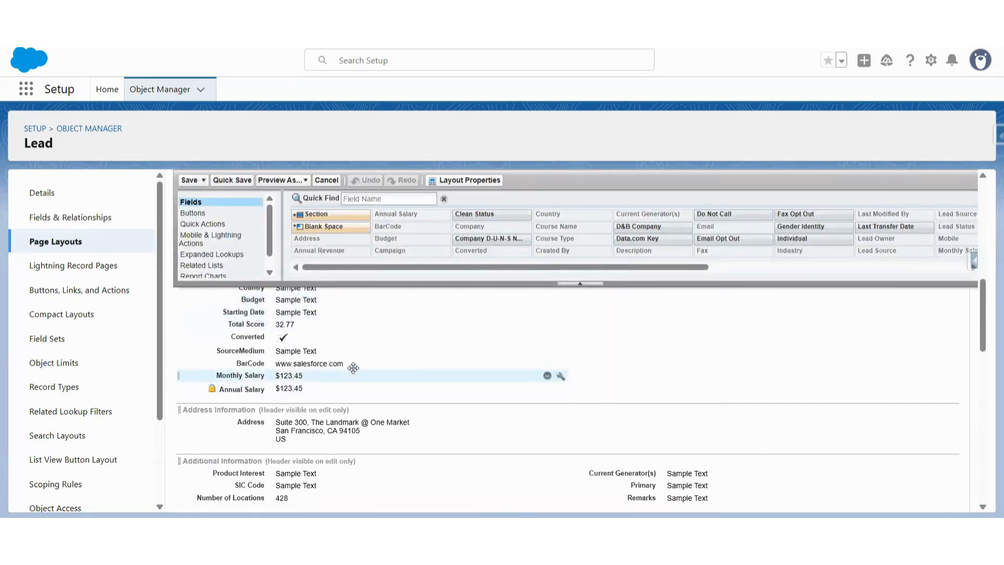
scroll(353, 367, up, 1)
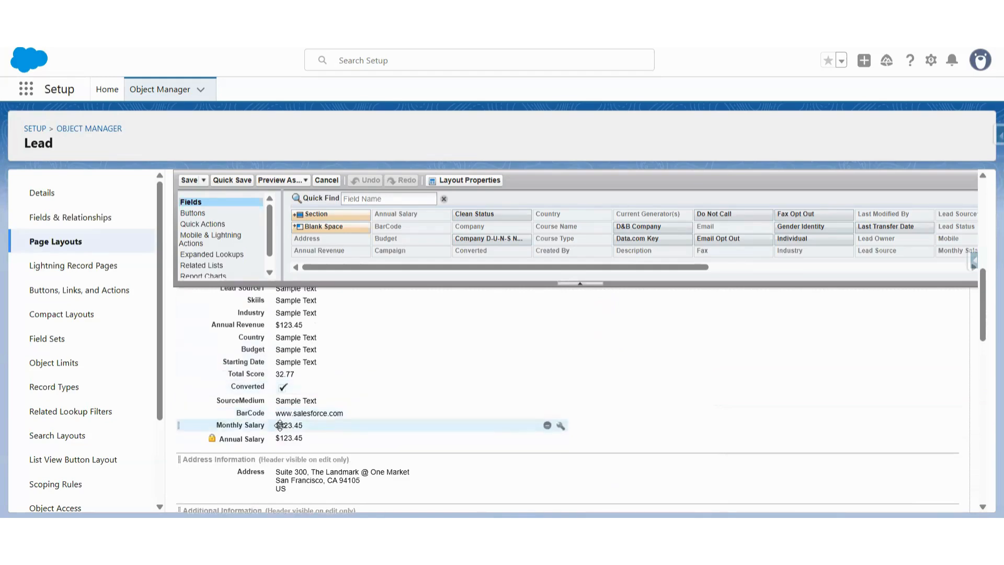
drag(280, 425, 293, 322)
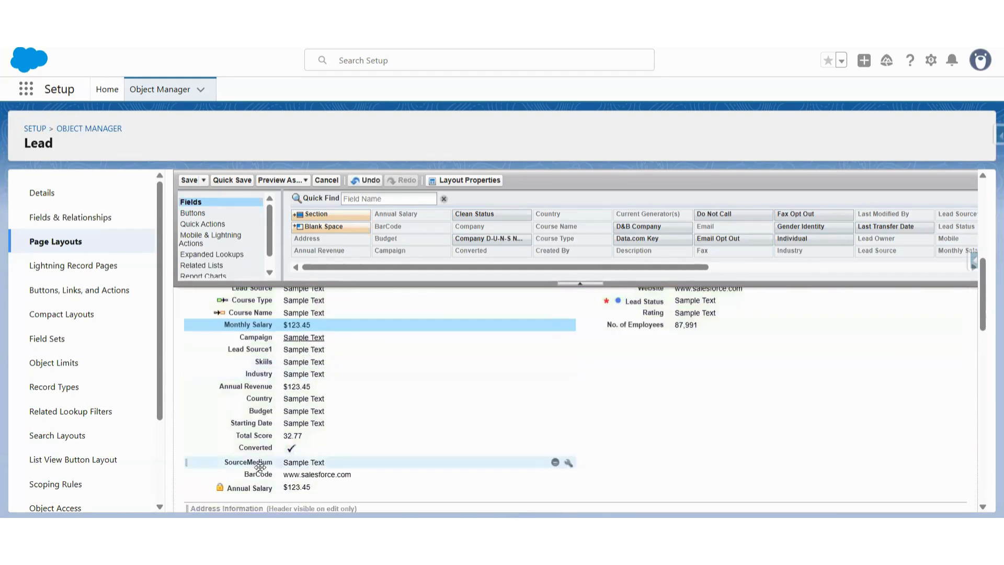
drag(261, 490, 284, 326)
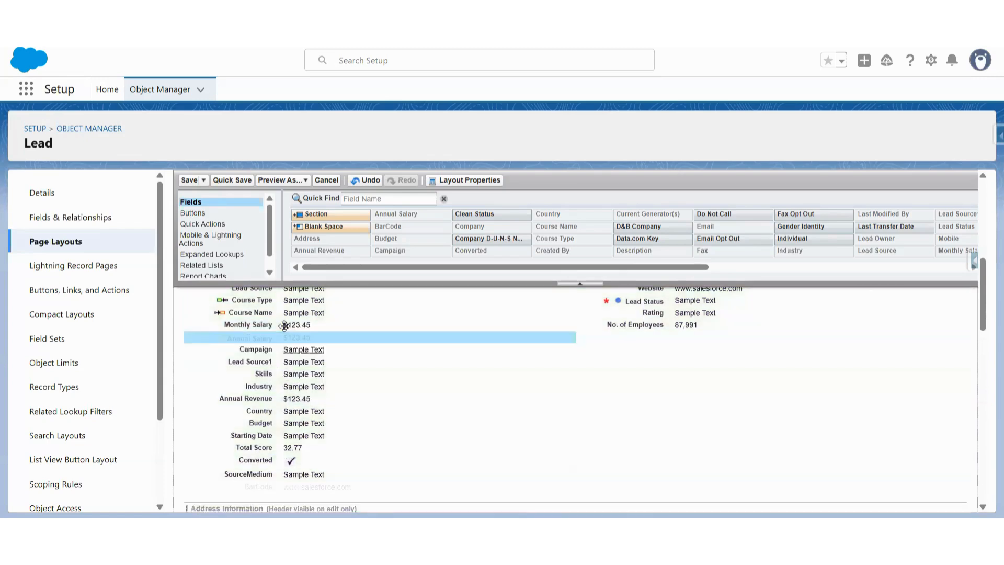
click(233, 180)
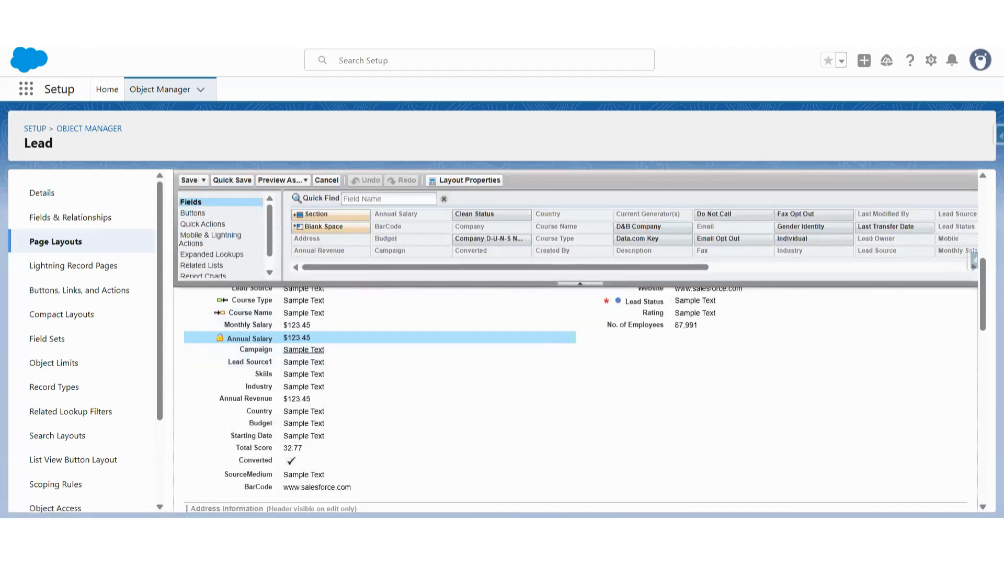
Switch to the Learn Technocrats app, set the Monthly Salary of the lead named test to 100000 and save the record
key(ctrl+shift+Tab)
key(ctrl+shift+Tab)
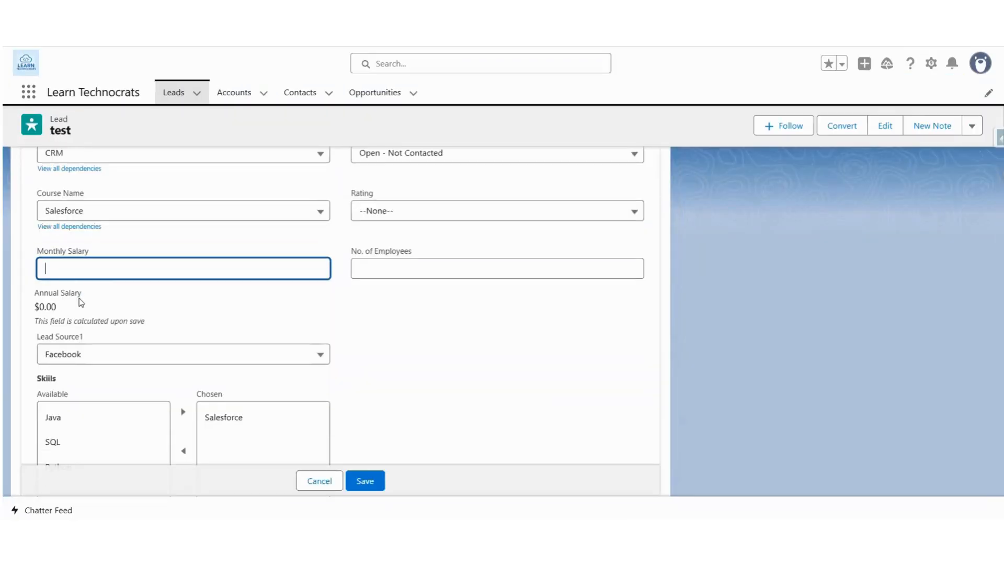
text(1)
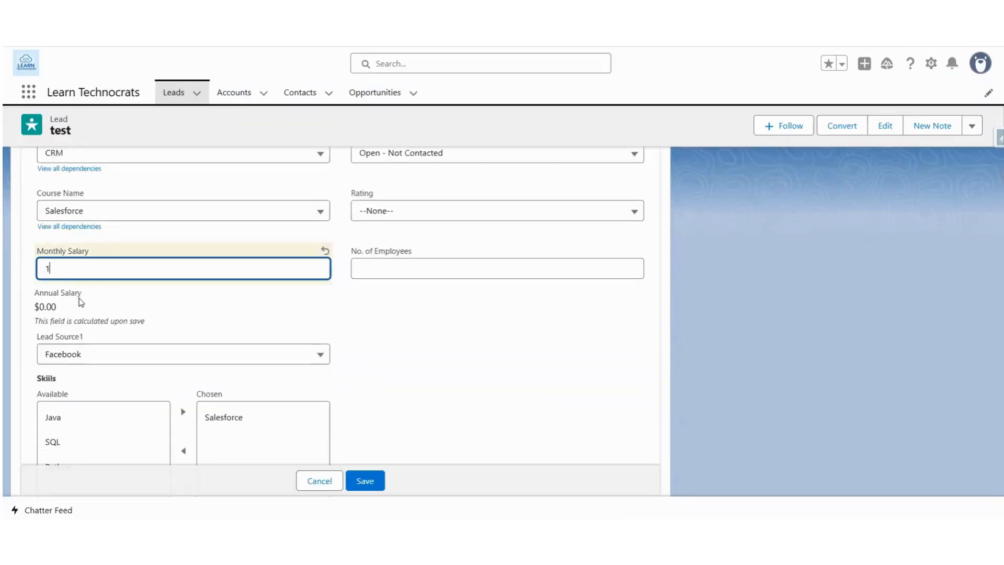
text(0)
key(BackSpace)
key(BackSpace)
text(100000)
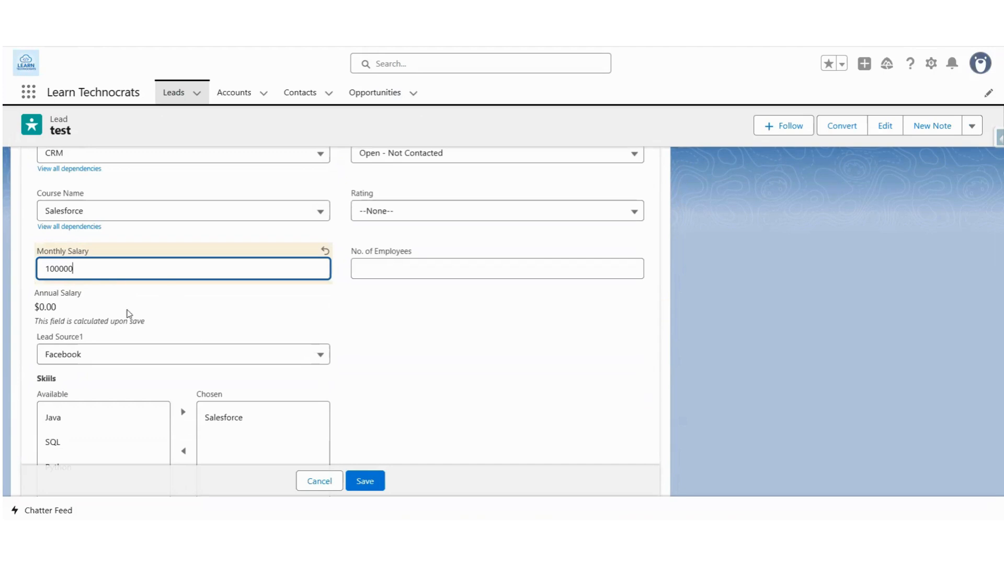
scroll(128, 314, down, 1)
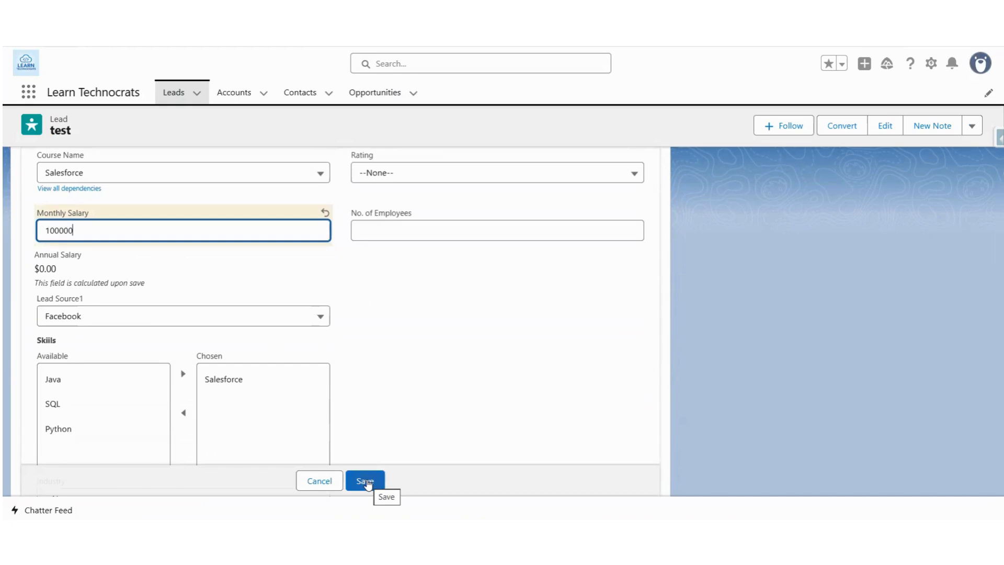
click(366, 481)
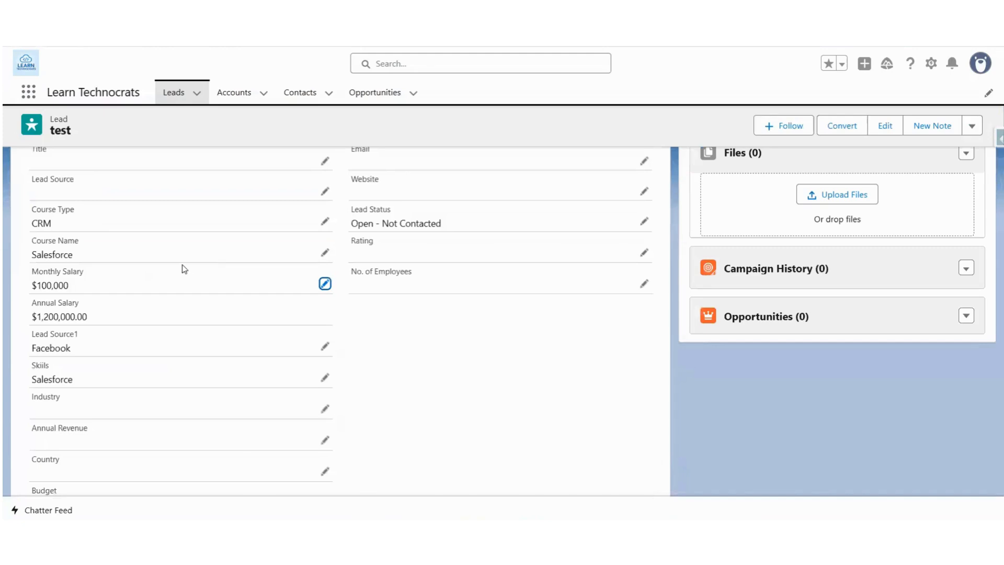